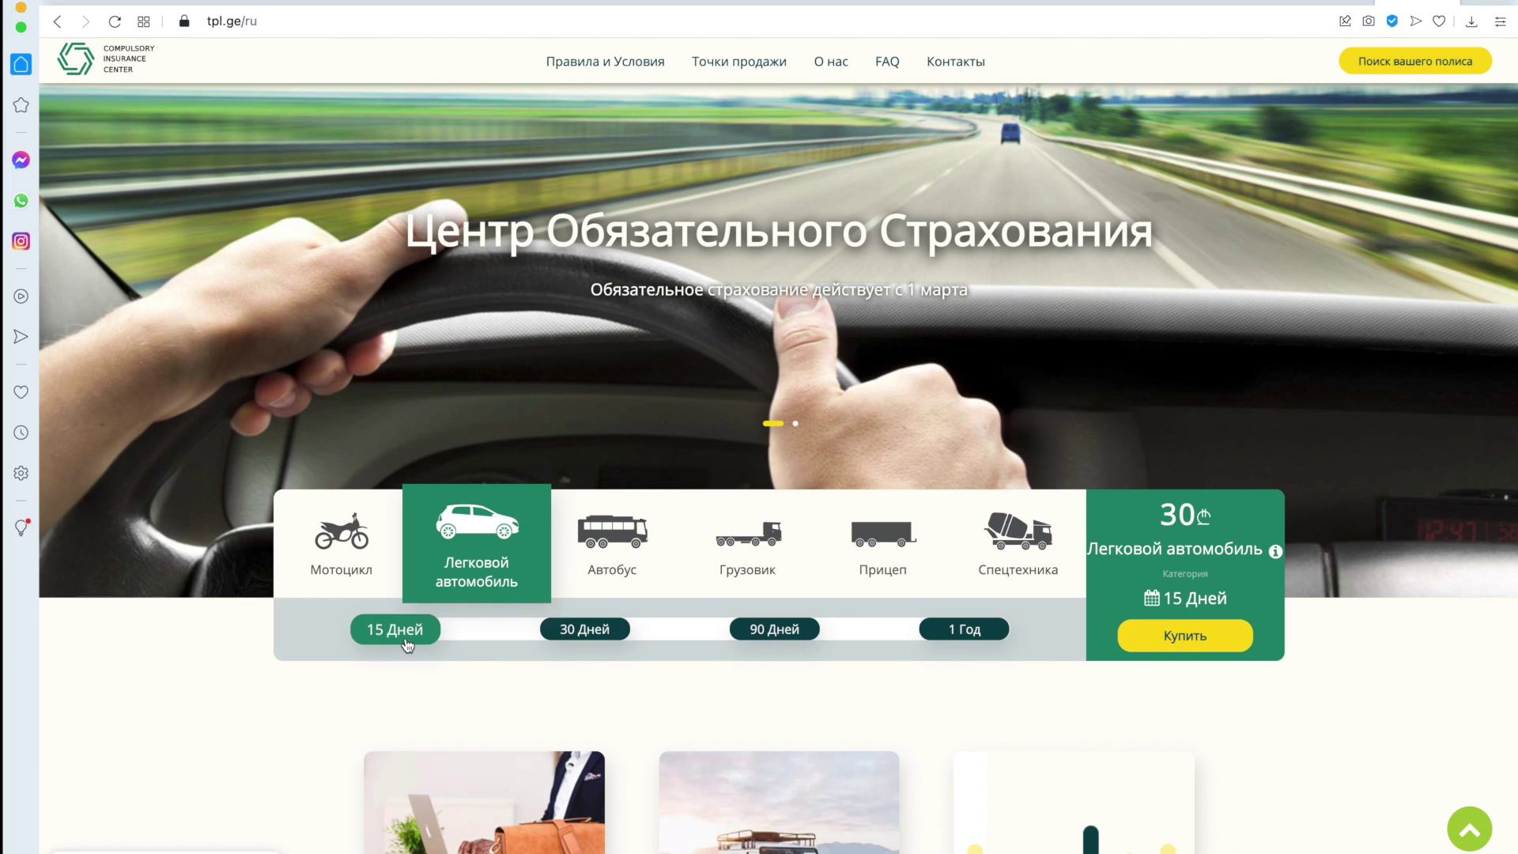
# Start the 15-day car policy with start date 29 December 2021, ending 12/01/2022, and continue.
pyautogui.click(1169, 642)
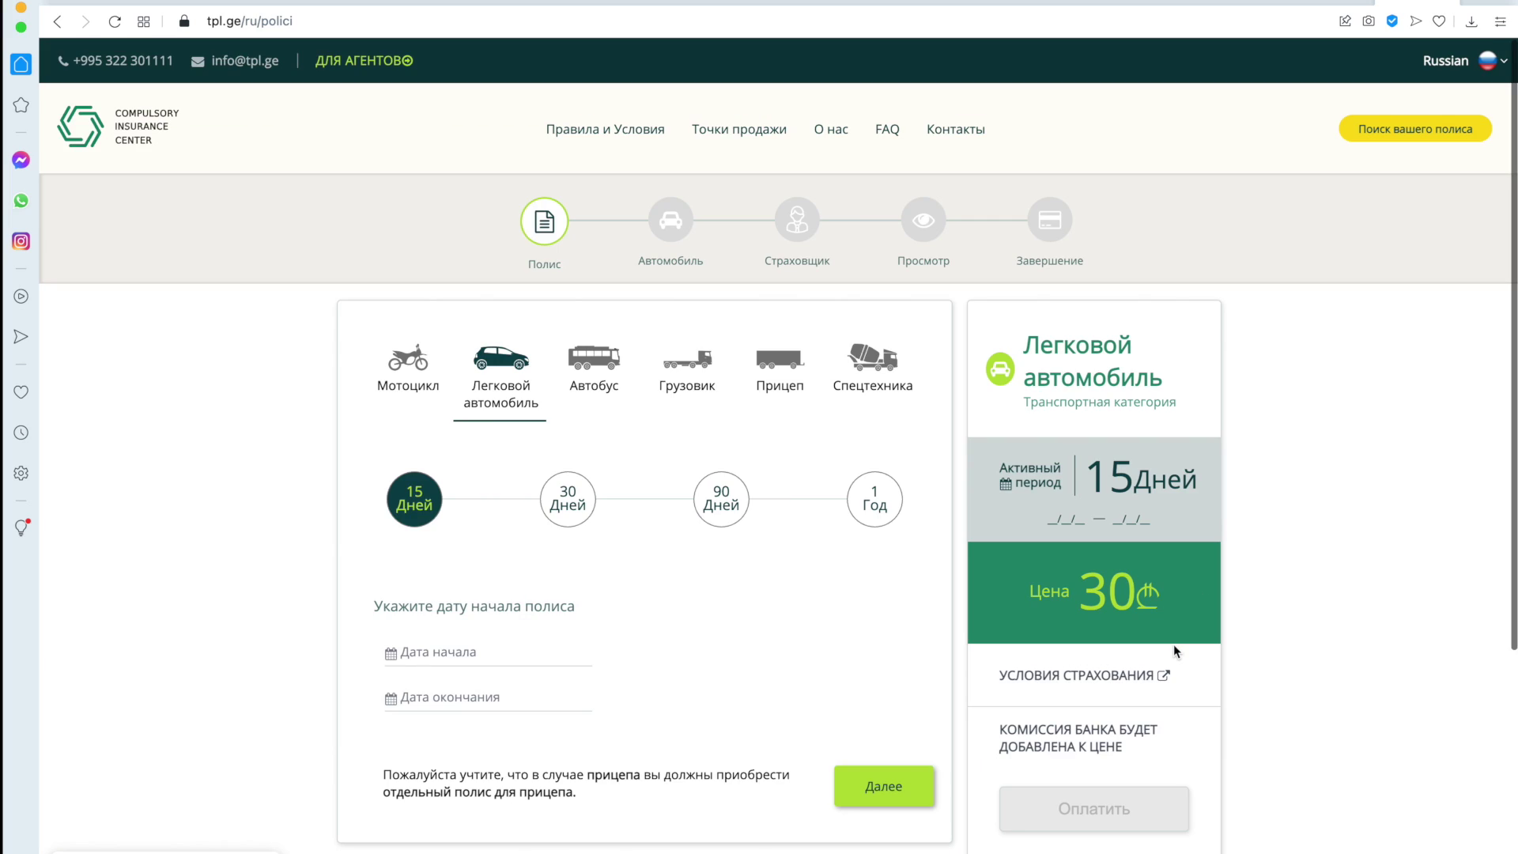
pyautogui.scroll(-2, 1173, 643)
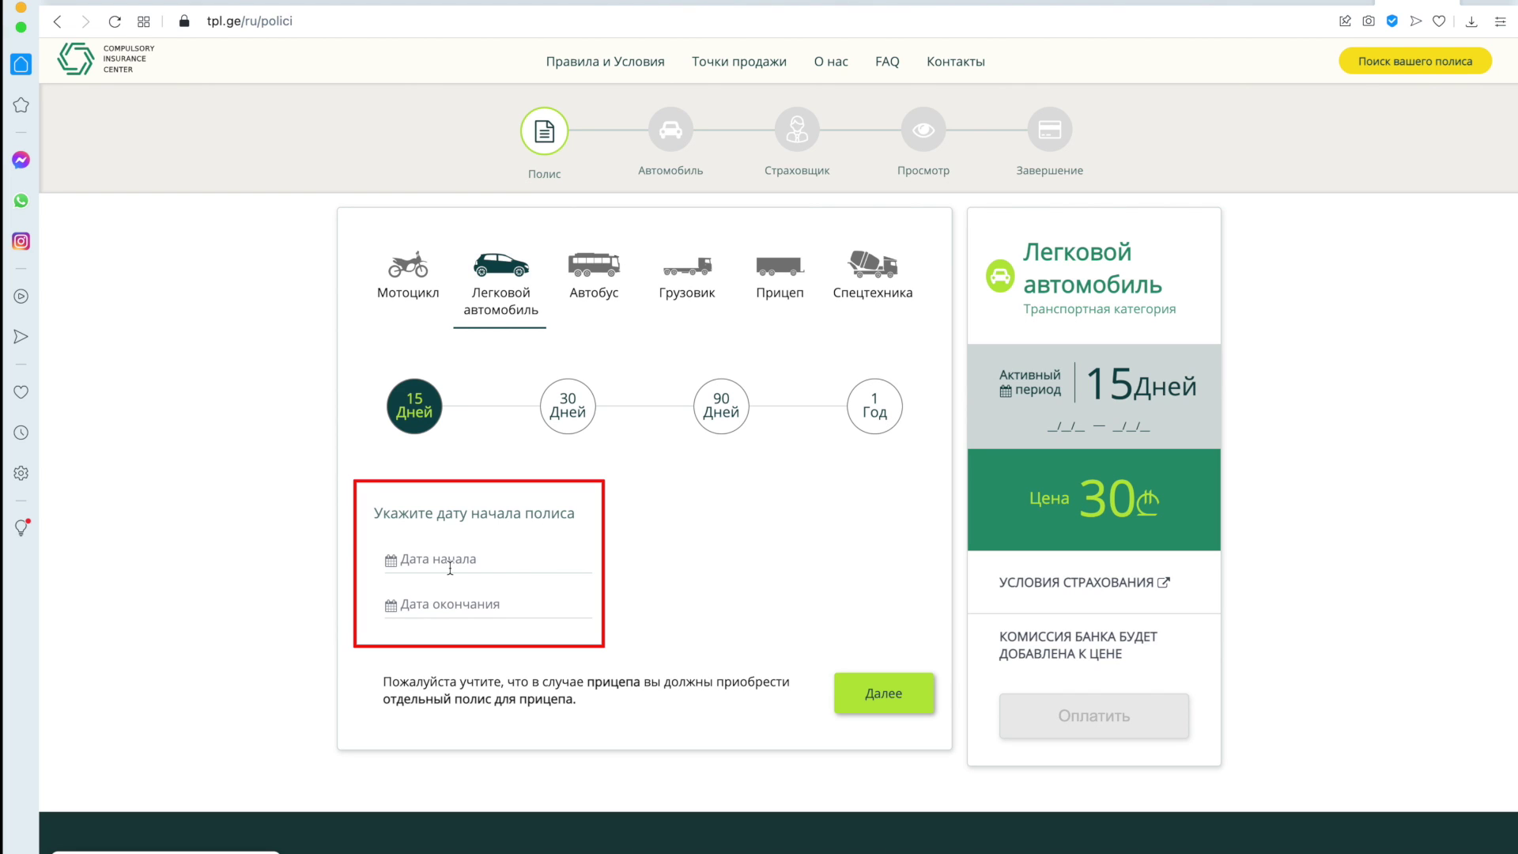
pyautogui.click(449, 568)
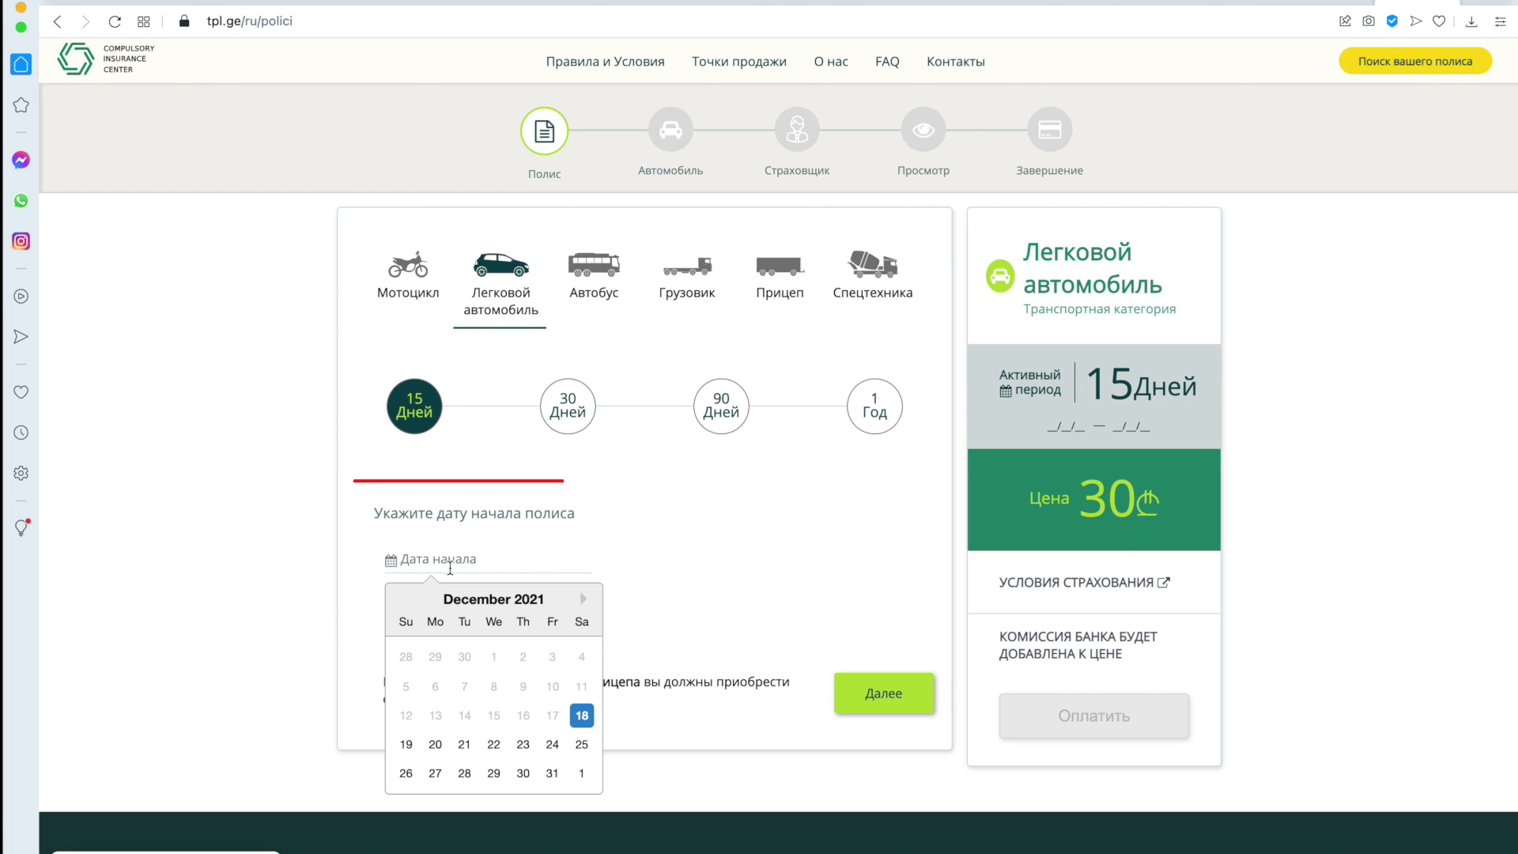
pyautogui.click(492, 774)
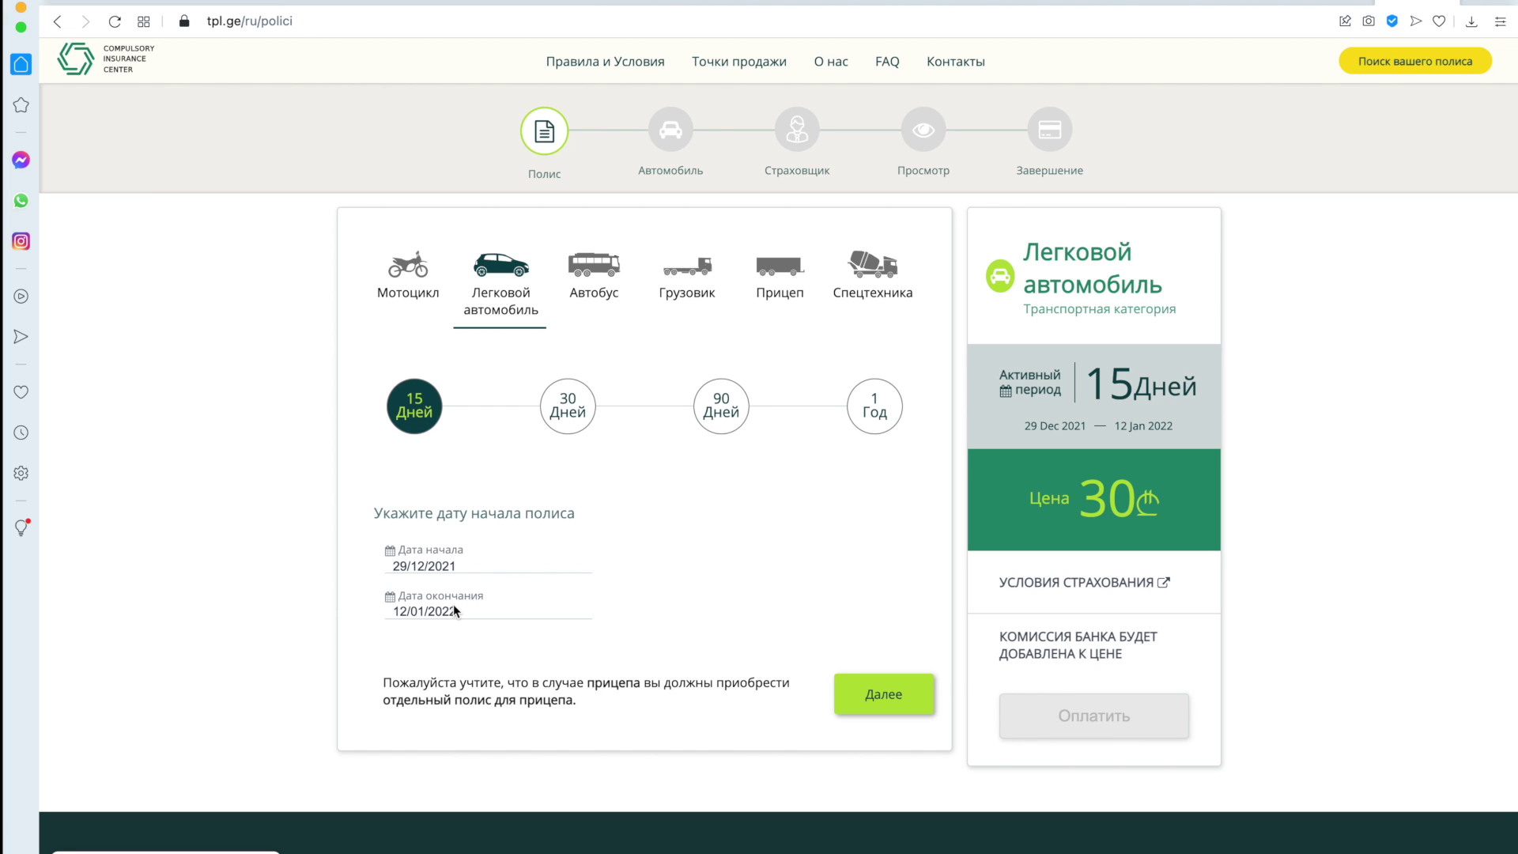
pyautogui.click(890, 699)
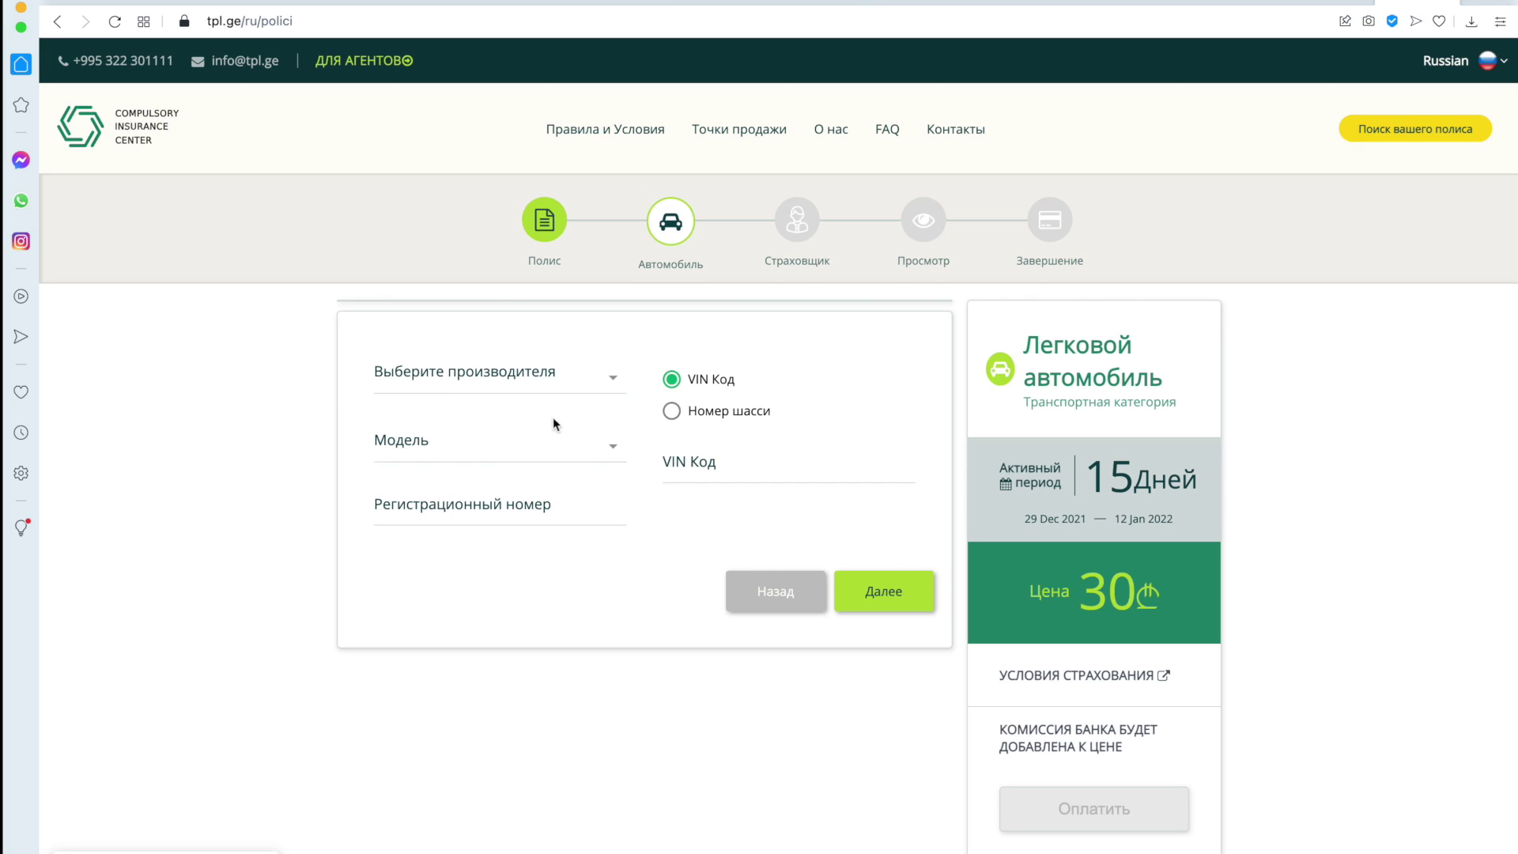
# Set both the car manufacturer and the model to Other.
pyautogui.moveTo(603, 374)
pyautogui.click(588, 385)
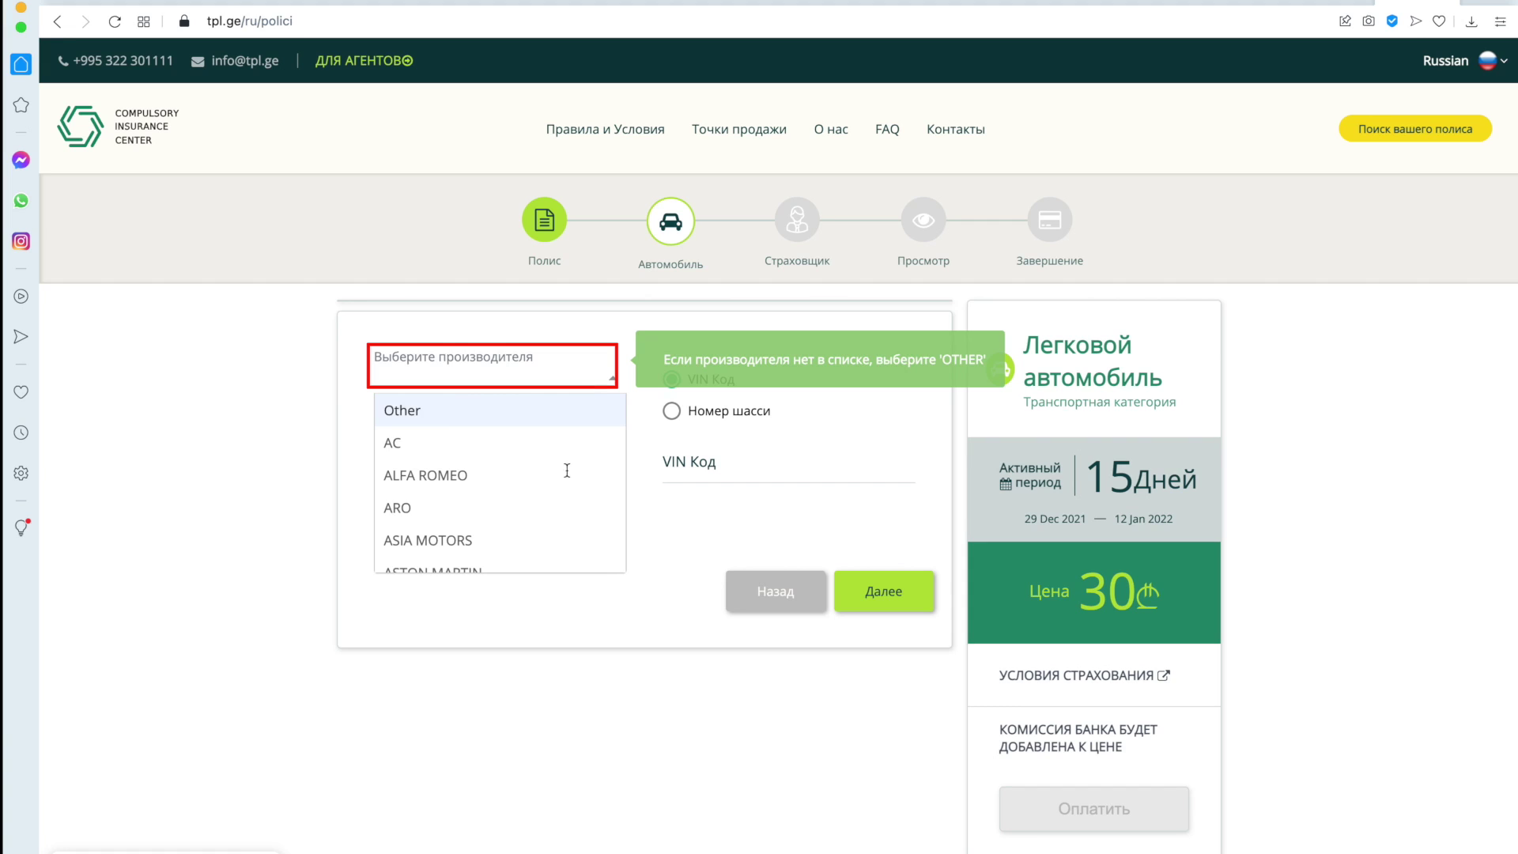
pyautogui.scroll(-3, 561, 493)
pyautogui.scroll(-5, 562, 493)
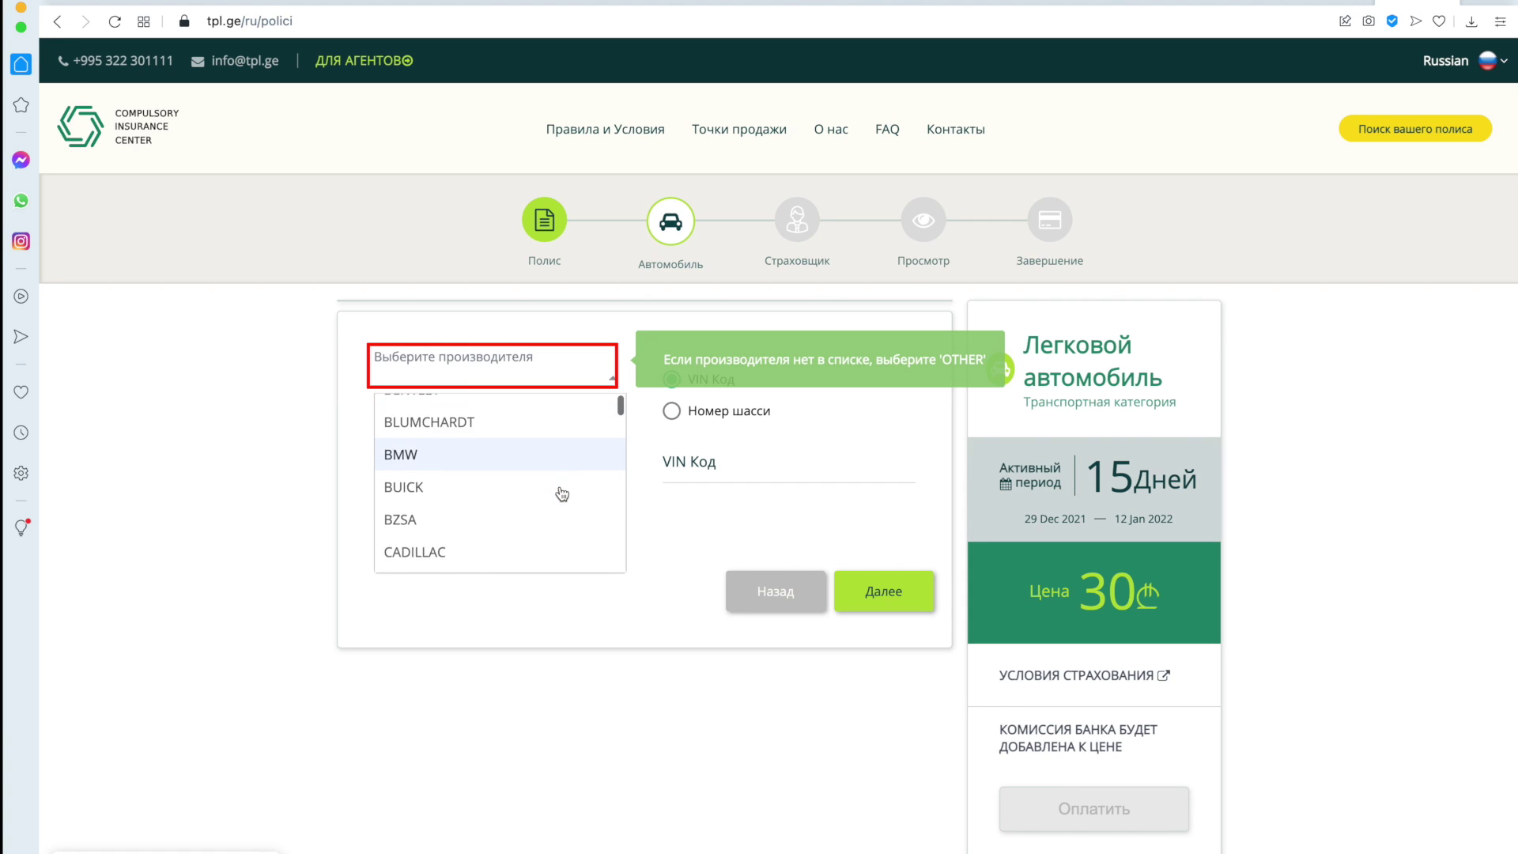
pyautogui.scroll(8, 562, 493)
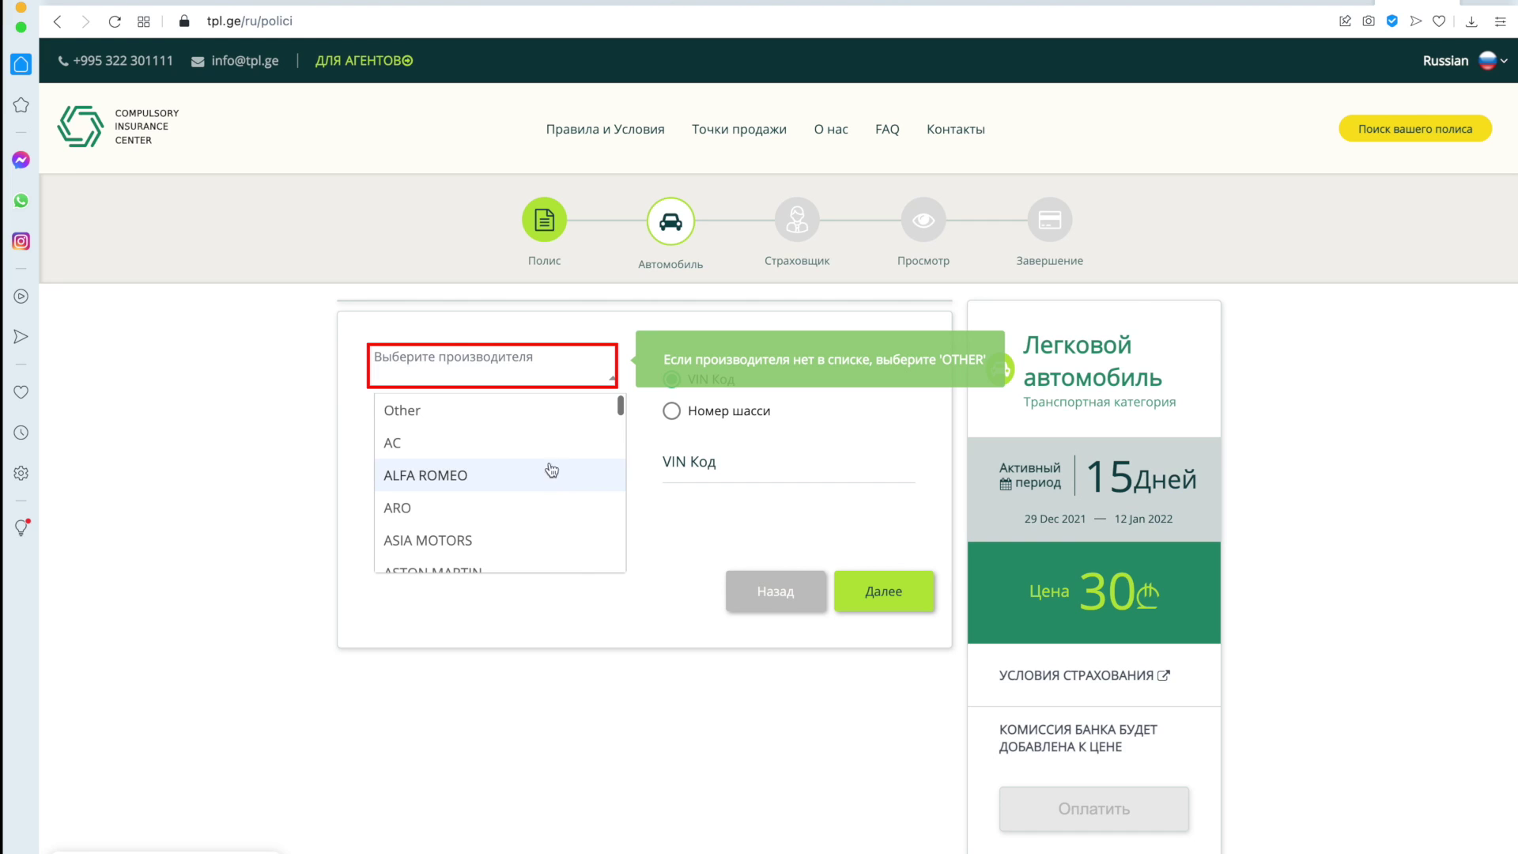
pyautogui.click(532, 411)
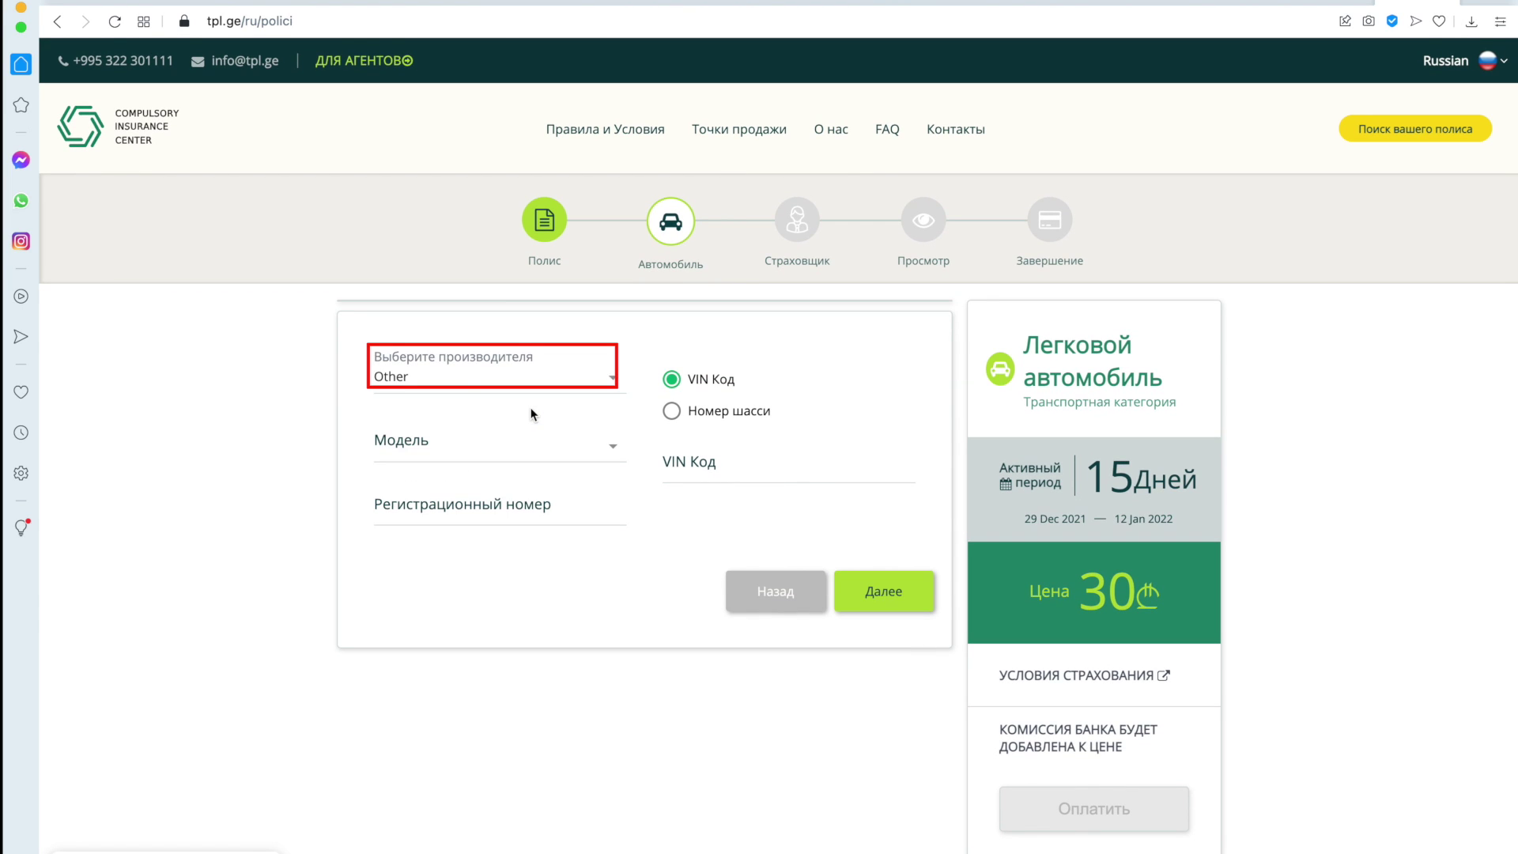
pyautogui.click(519, 444)
pyautogui.scroll(-3, 518, 569)
pyautogui.scroll(4, 518, 569)
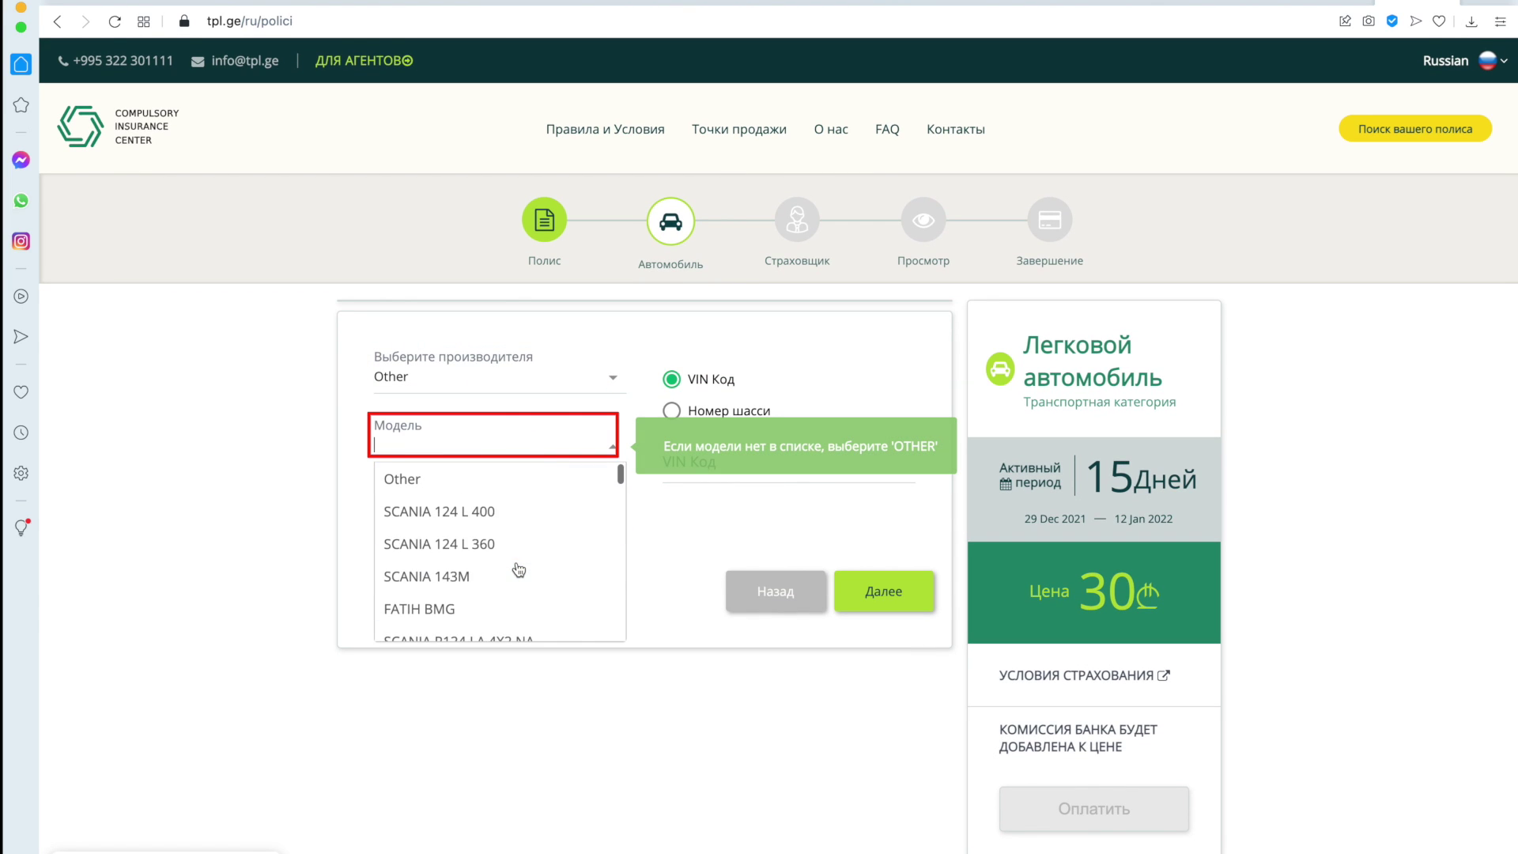
pyautogui.click(471, 486)
# Enter the vehicle's registration number, paste its VIN into VIN Код, and continue.
pyautogui.click(478, 523)
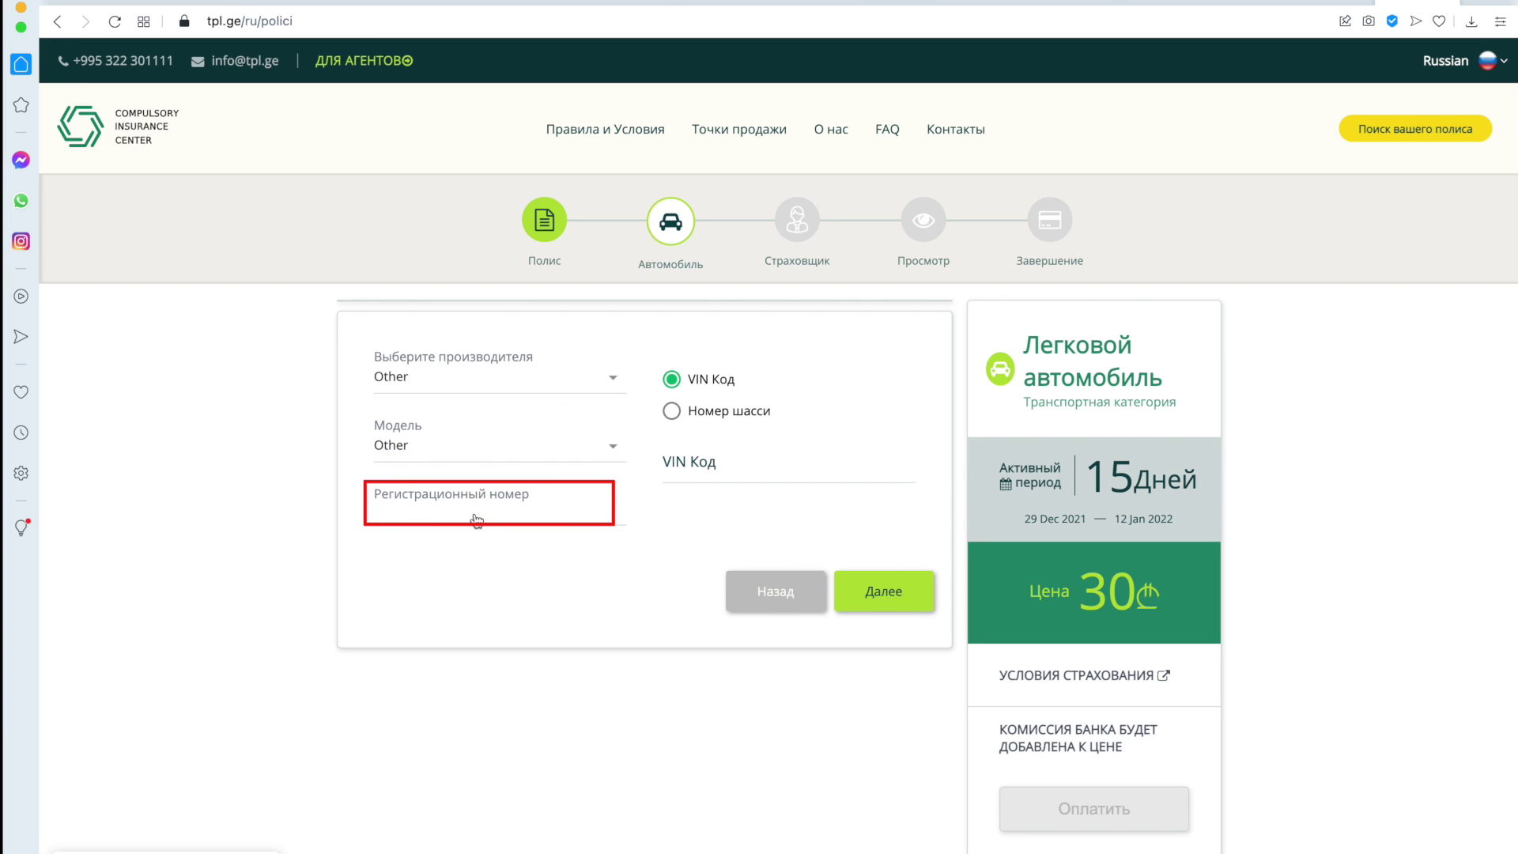
pyautogui.write('6545TV5')
pyautogui.click(708, 482)
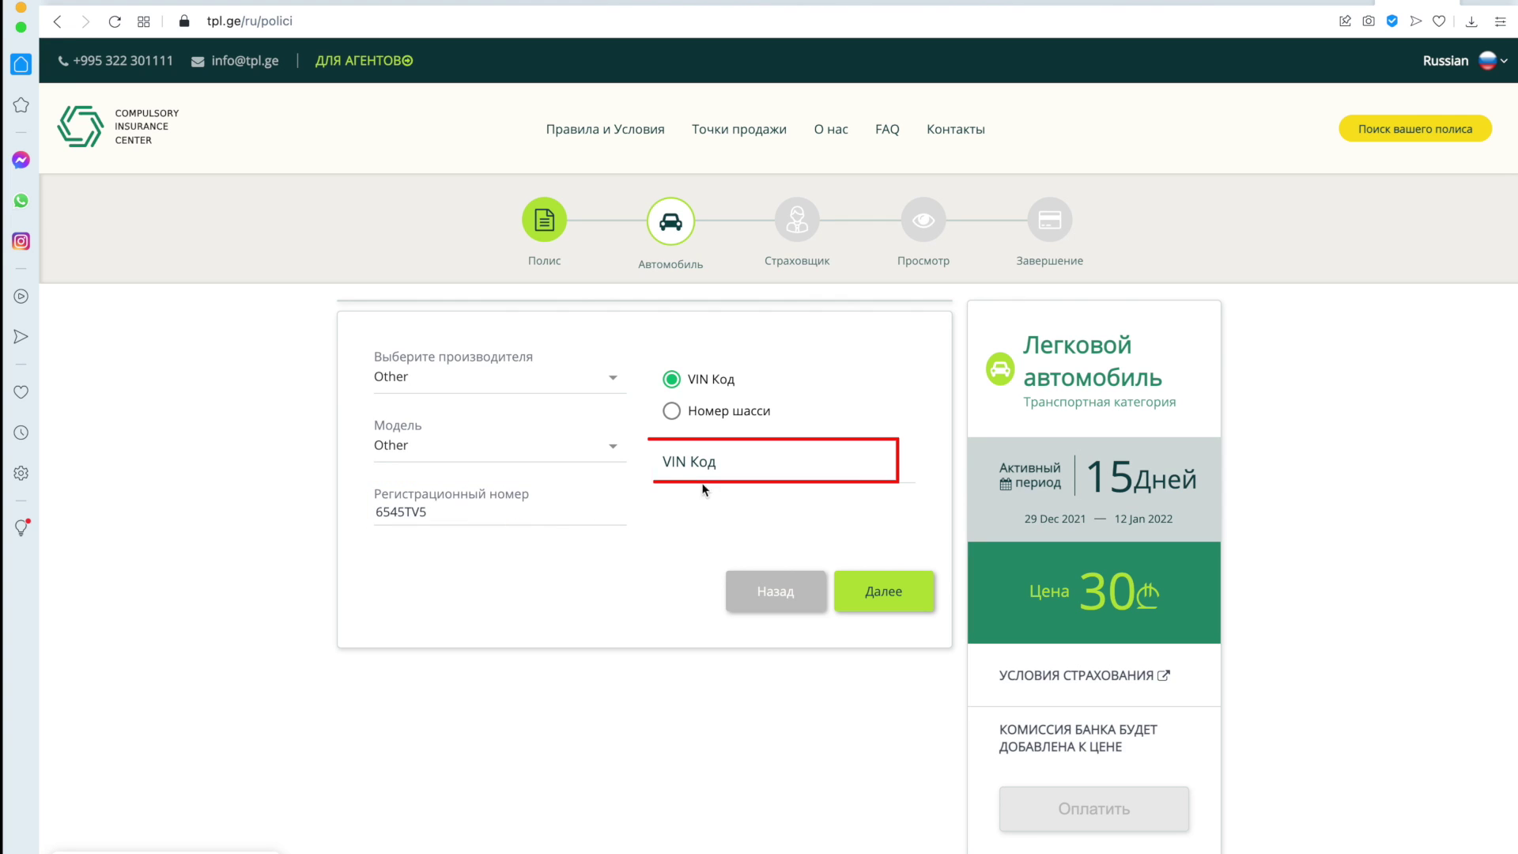
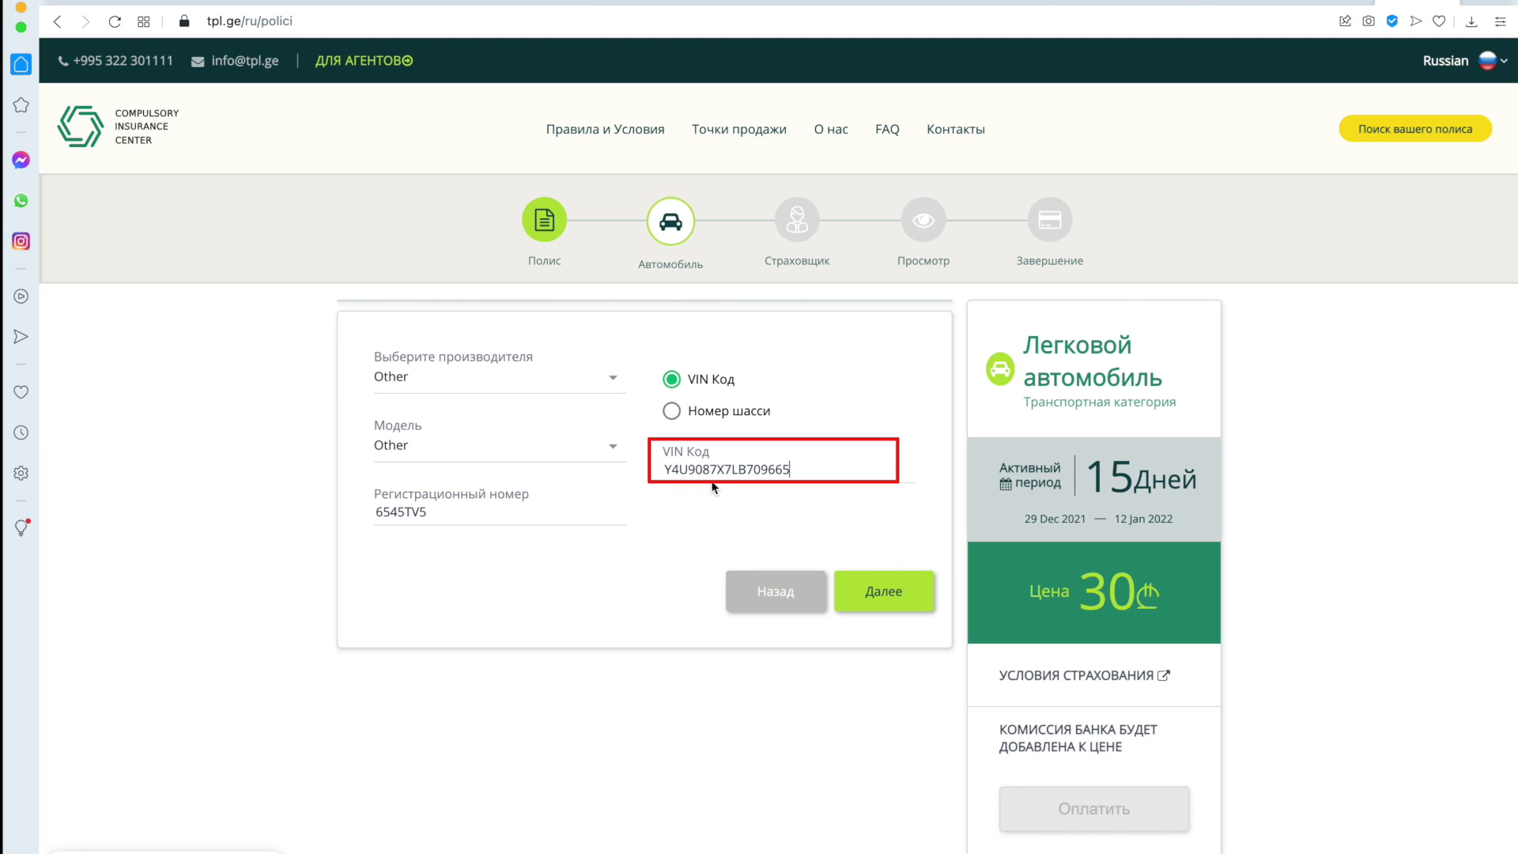
pyautogui.click(889, 592)
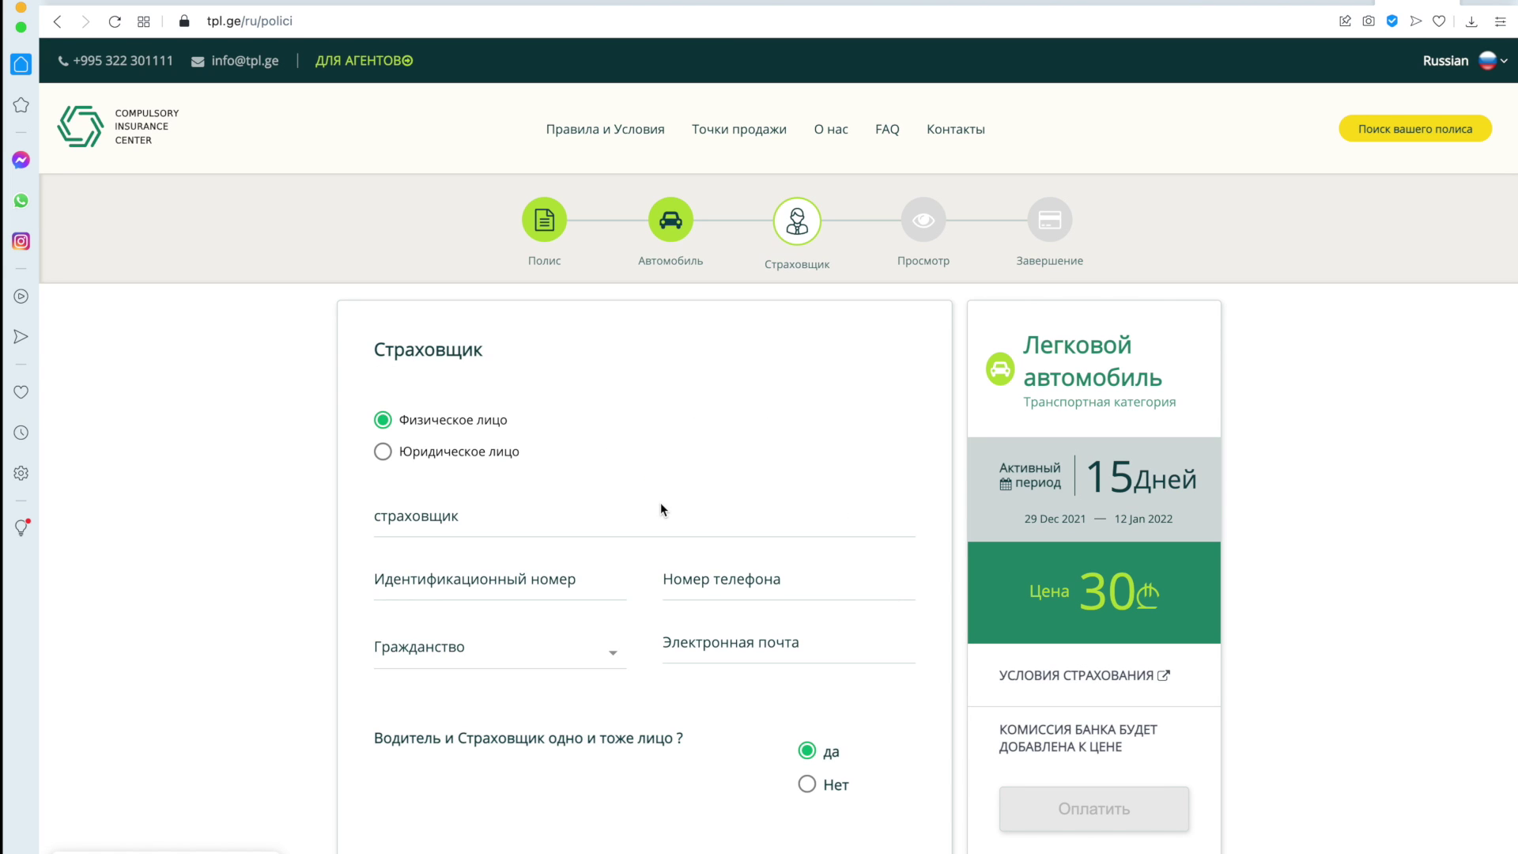
# Fill in the insurer's full name, ID number and phone number.
pyautogui.scroll(-2, 661, 501)
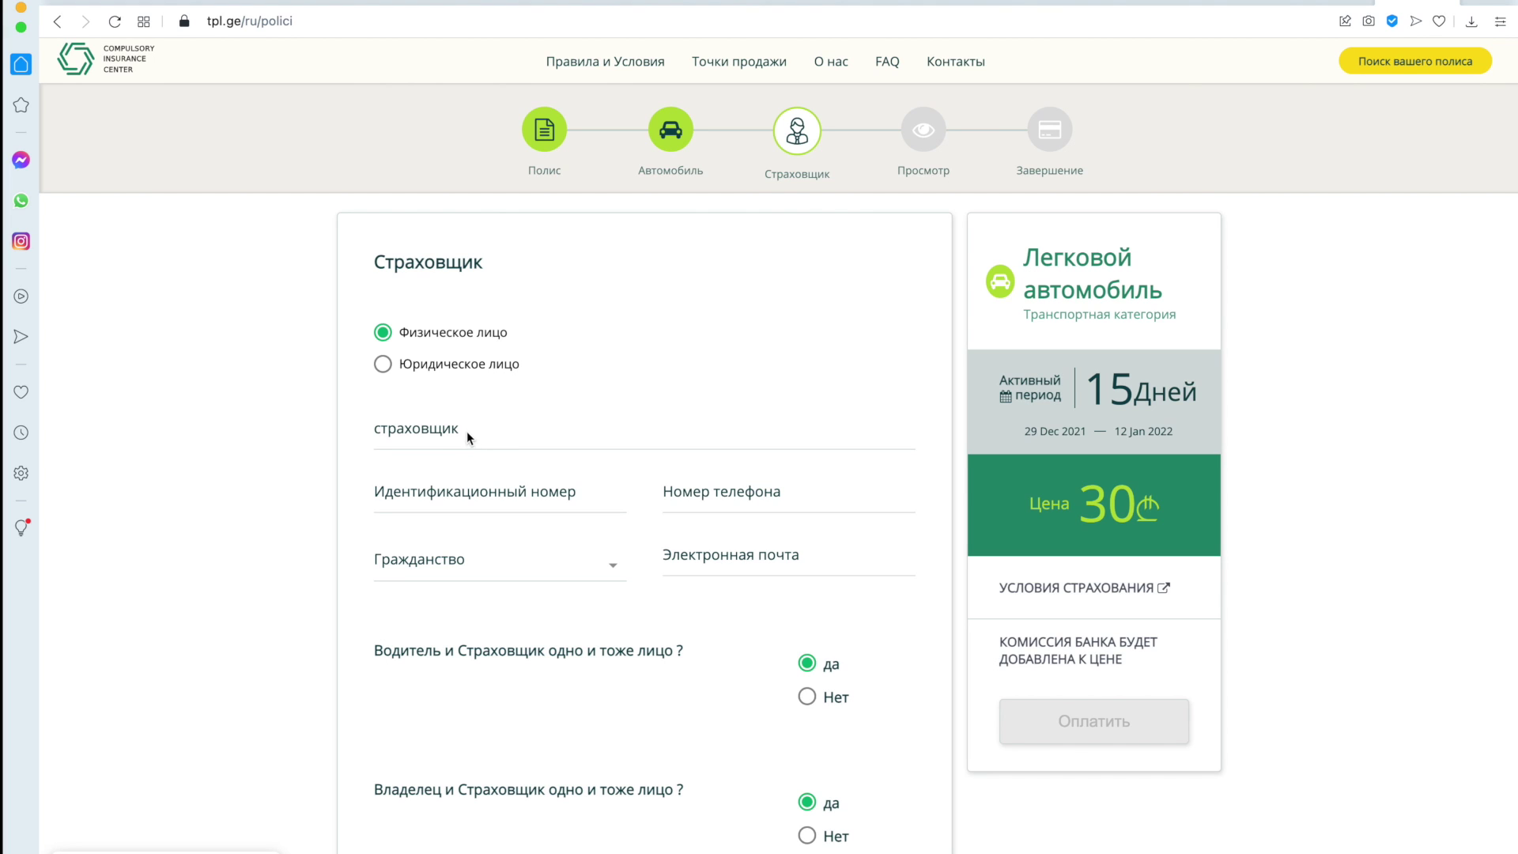
pyautogui.click(402, 449)
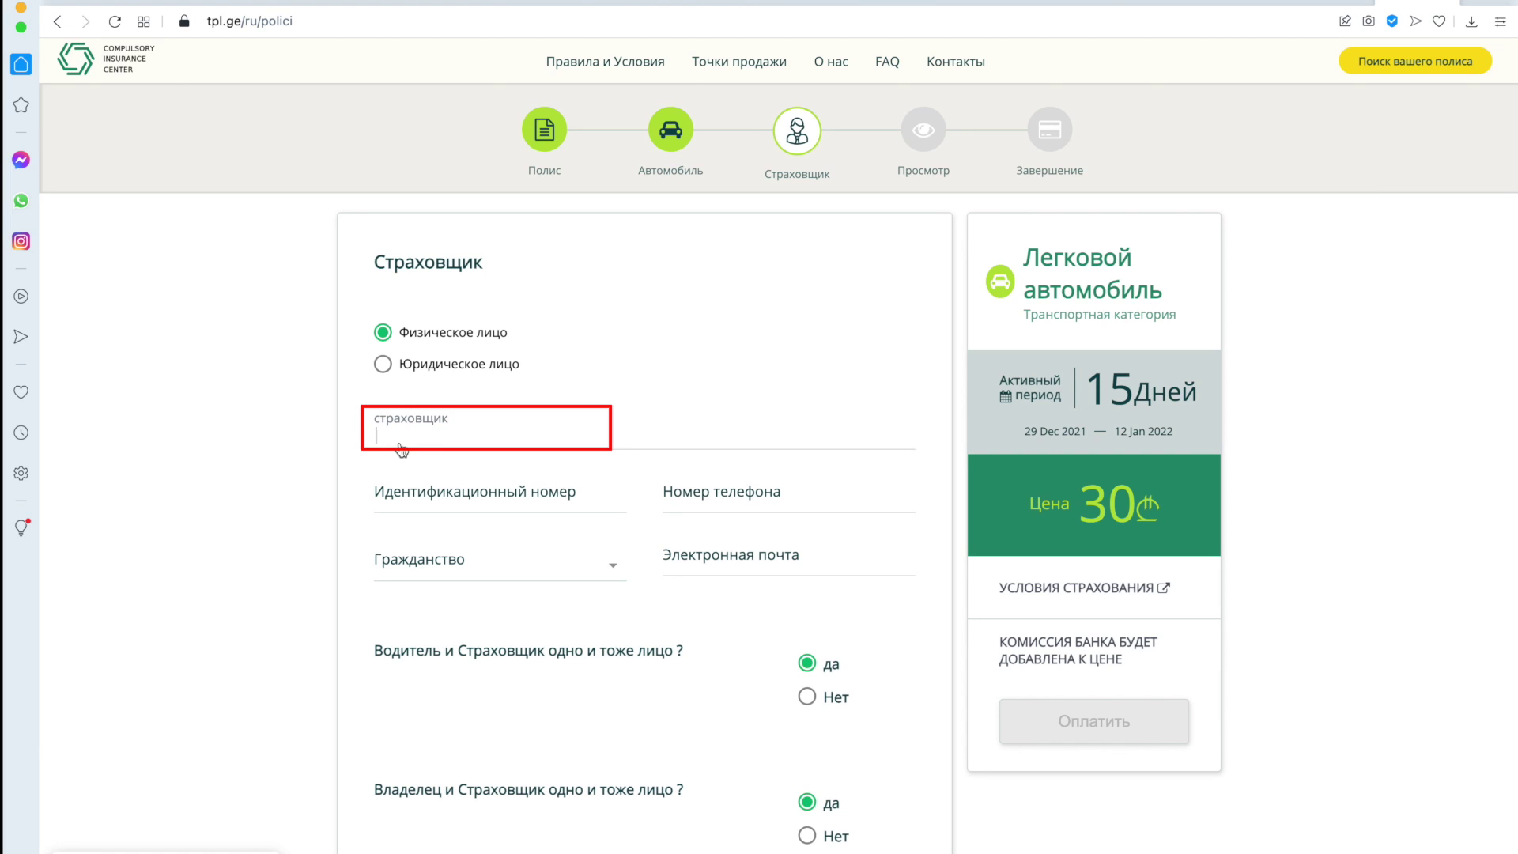
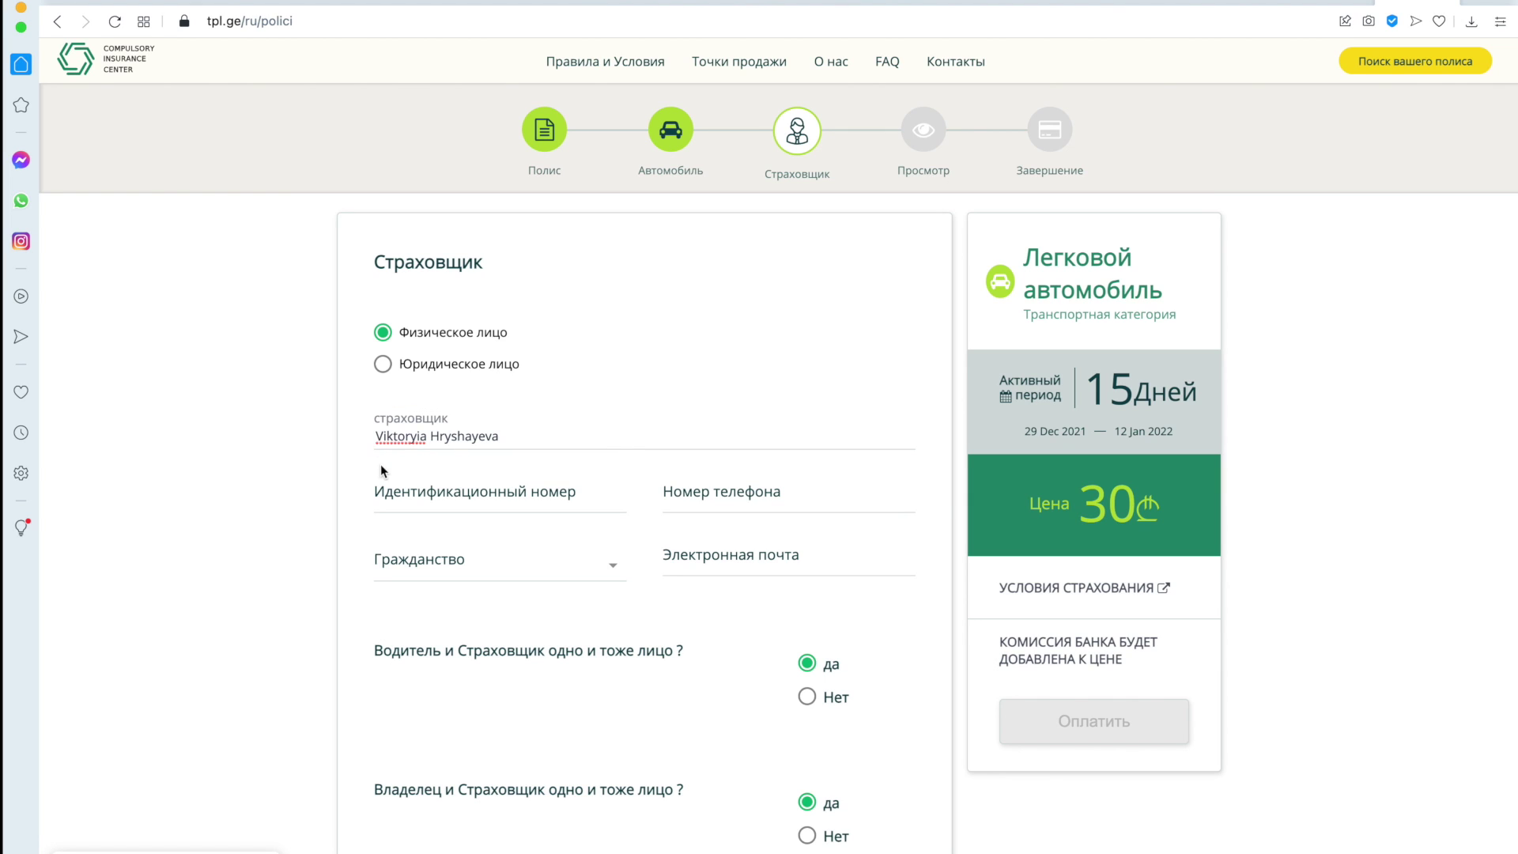
pyautogui.click(439, 514)
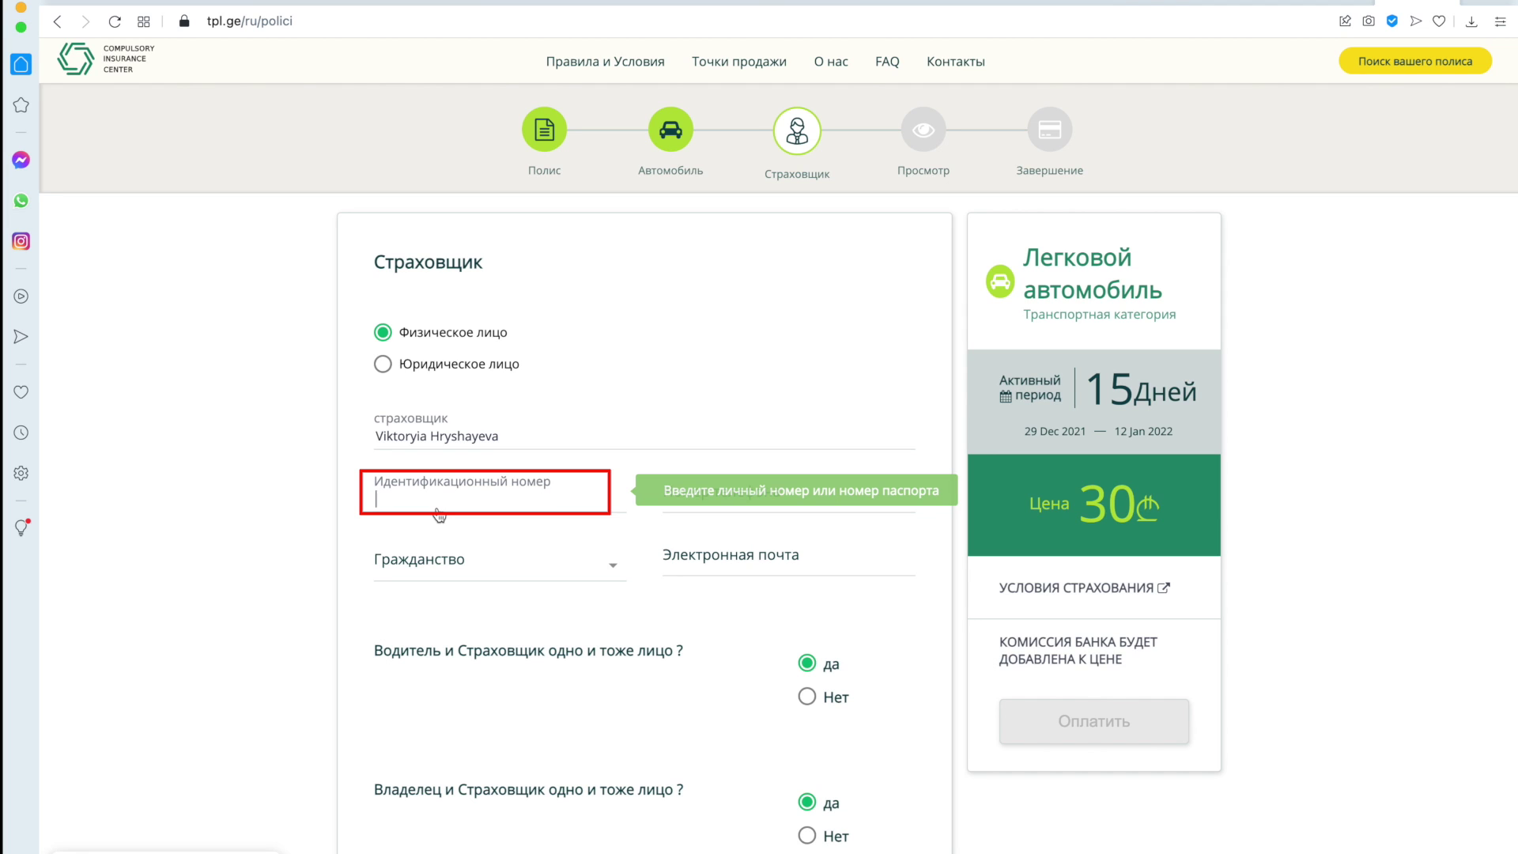
pyautogui.click(680, 509)
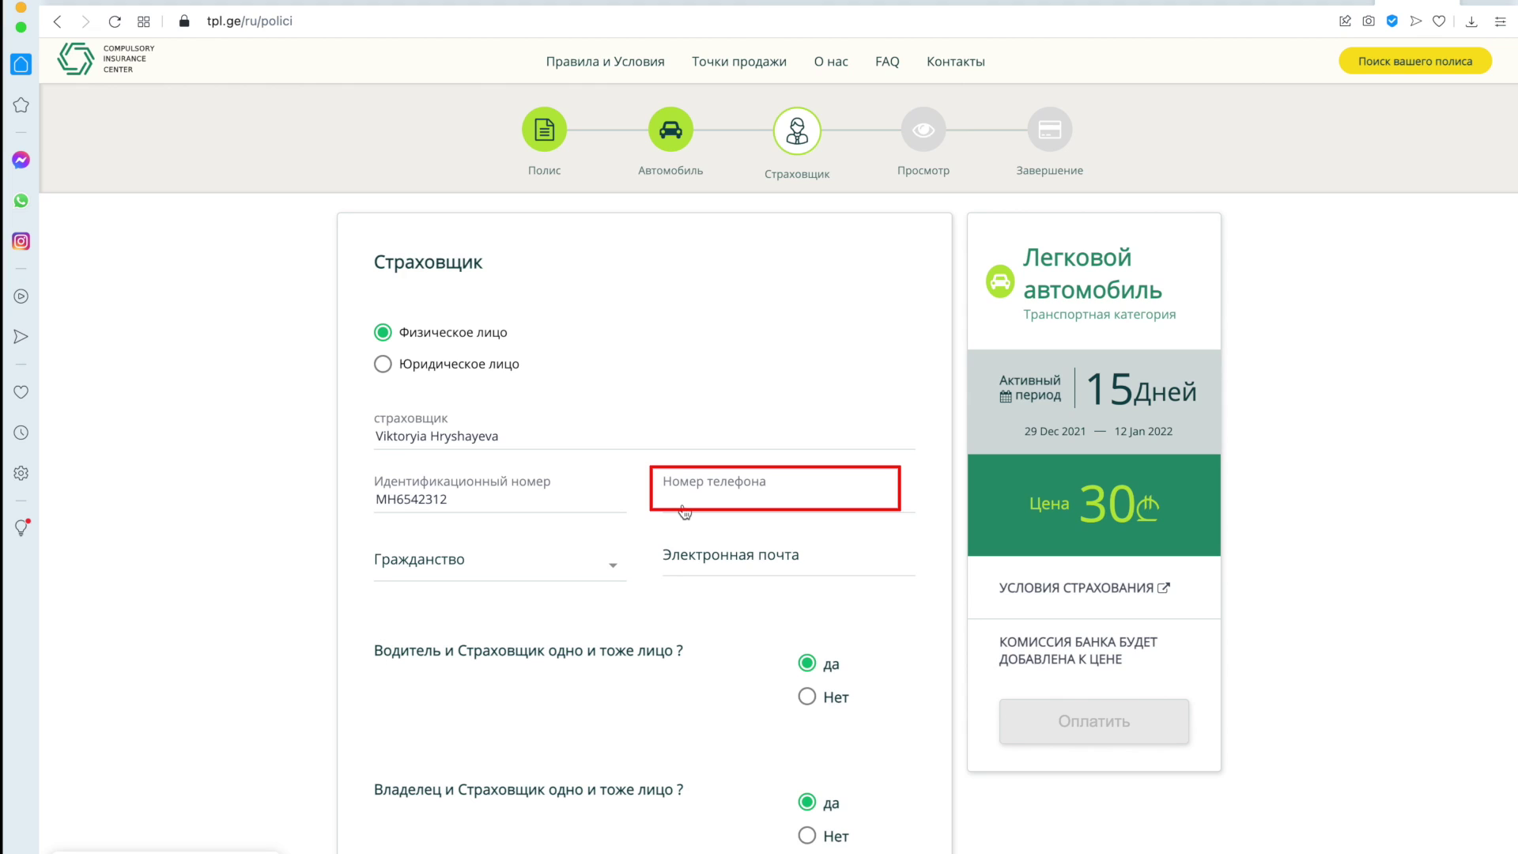
# Set citizenship to BELARUS, enter the insurer's e-mail address, and continue to review.
pyautogui.click(524, 562)
pyautogui.scroll(-2, 490, 641)
pyautogui.scroll(-4, 482, 663)
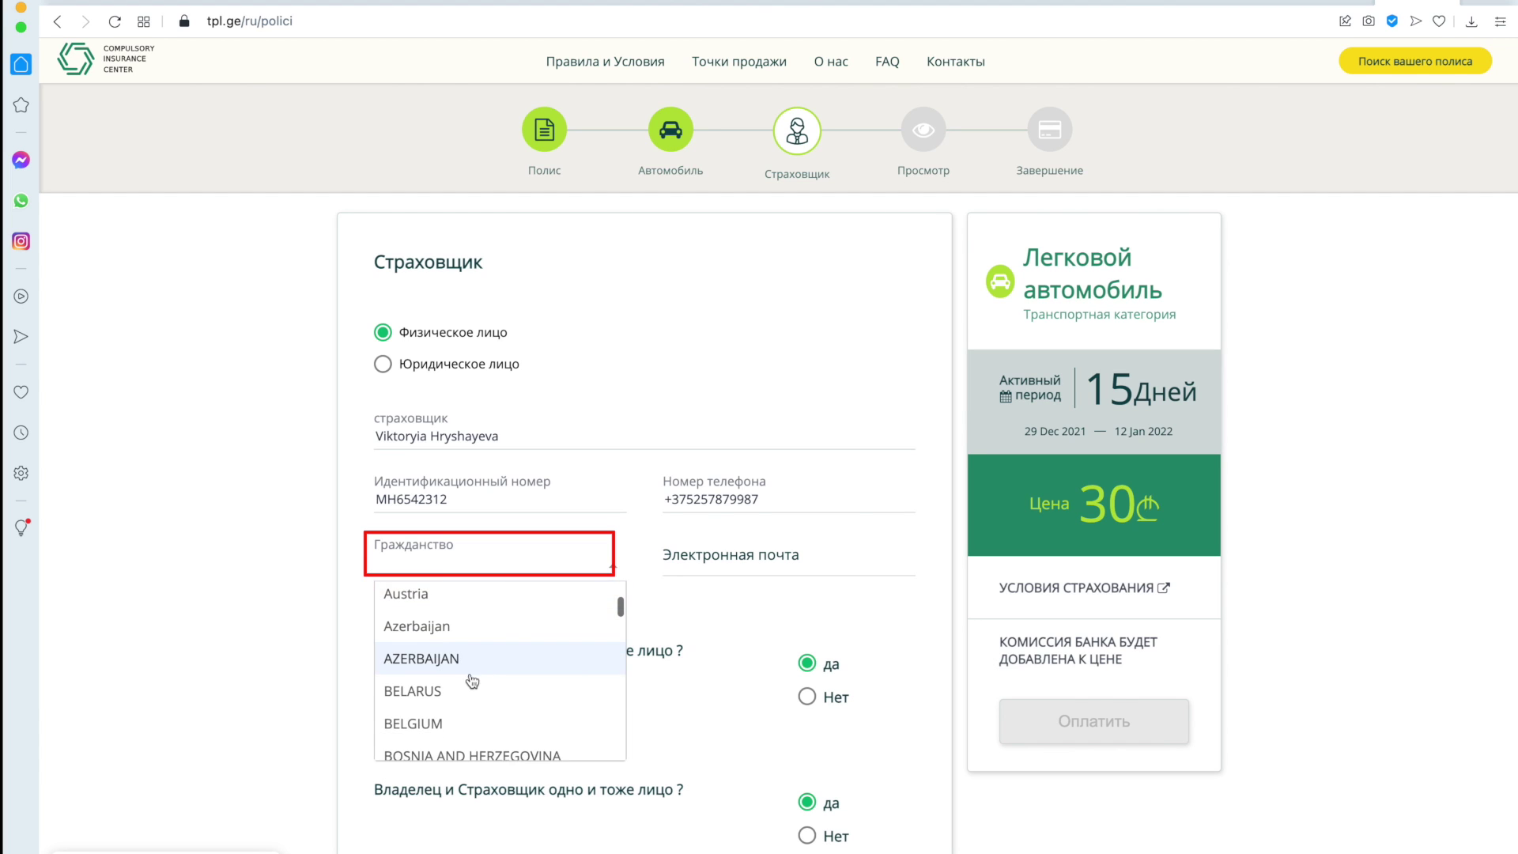
pyautogui.click(484, 668)
pyautogui.click(693, 562)
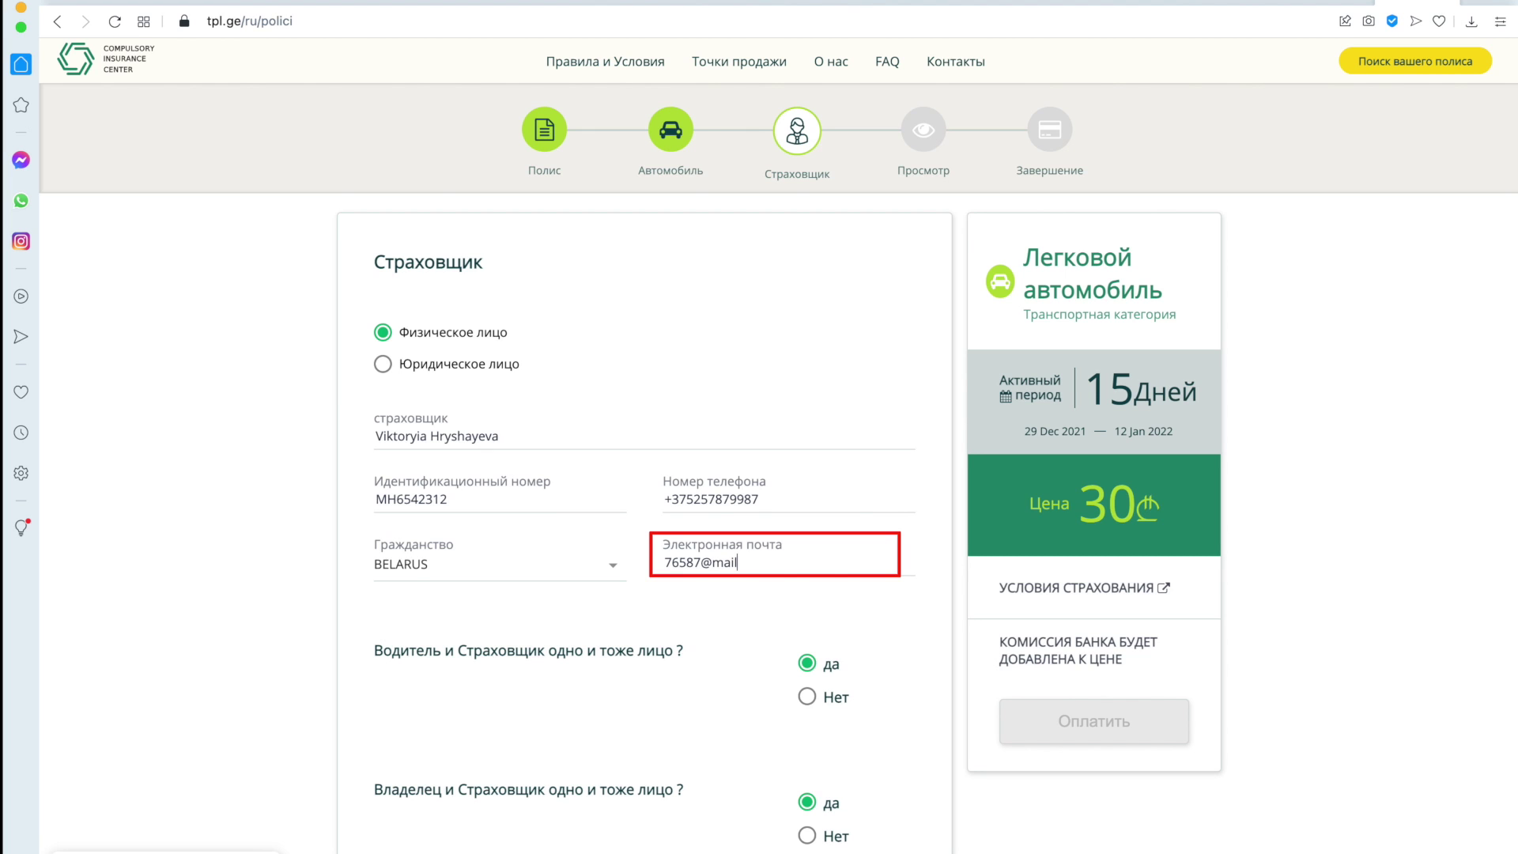
pyautogui.scroll(-2, 684, 590)
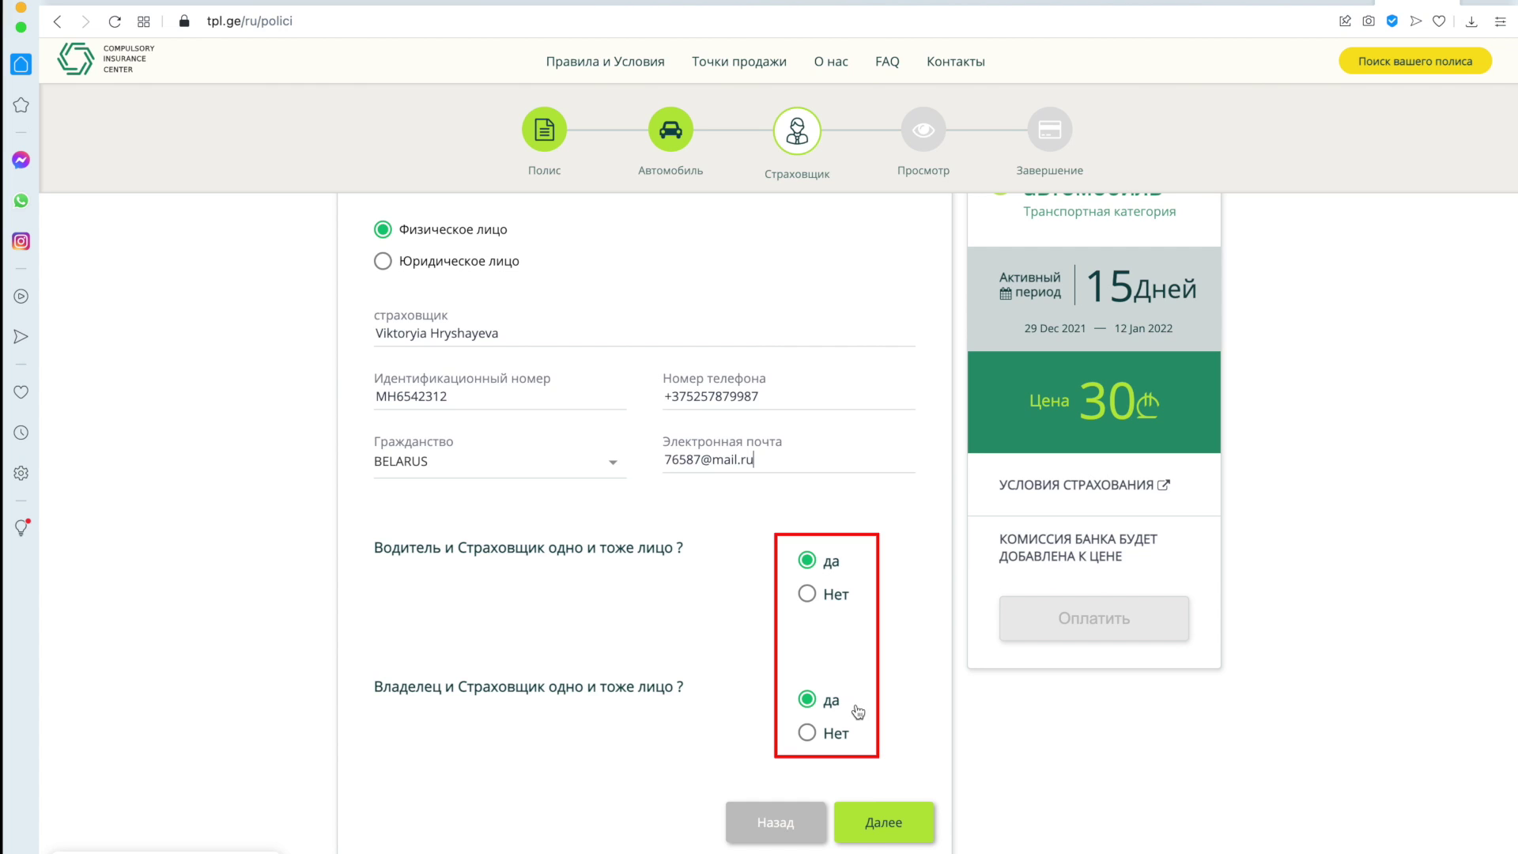
pyautogui.click(878, 844)
# On the Просмотр page, select Банк Грузии (Bank of Georgia) under ВЫБЕРИТЕ БАНК.
pyautogui.scroll(-3, 876, 844)
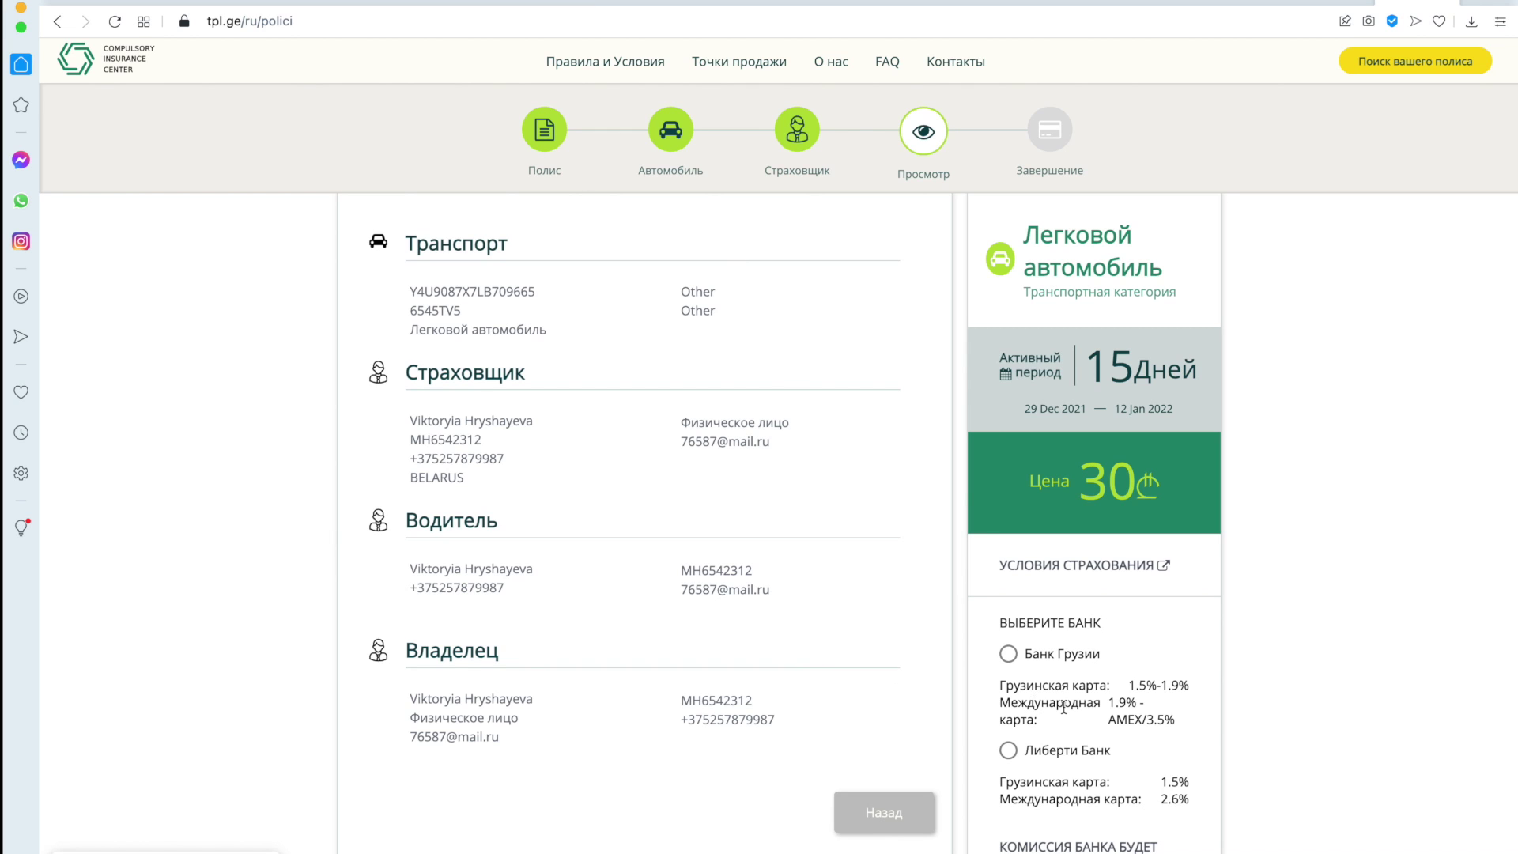
pyautogui.scroll(-1, 1063, 707)
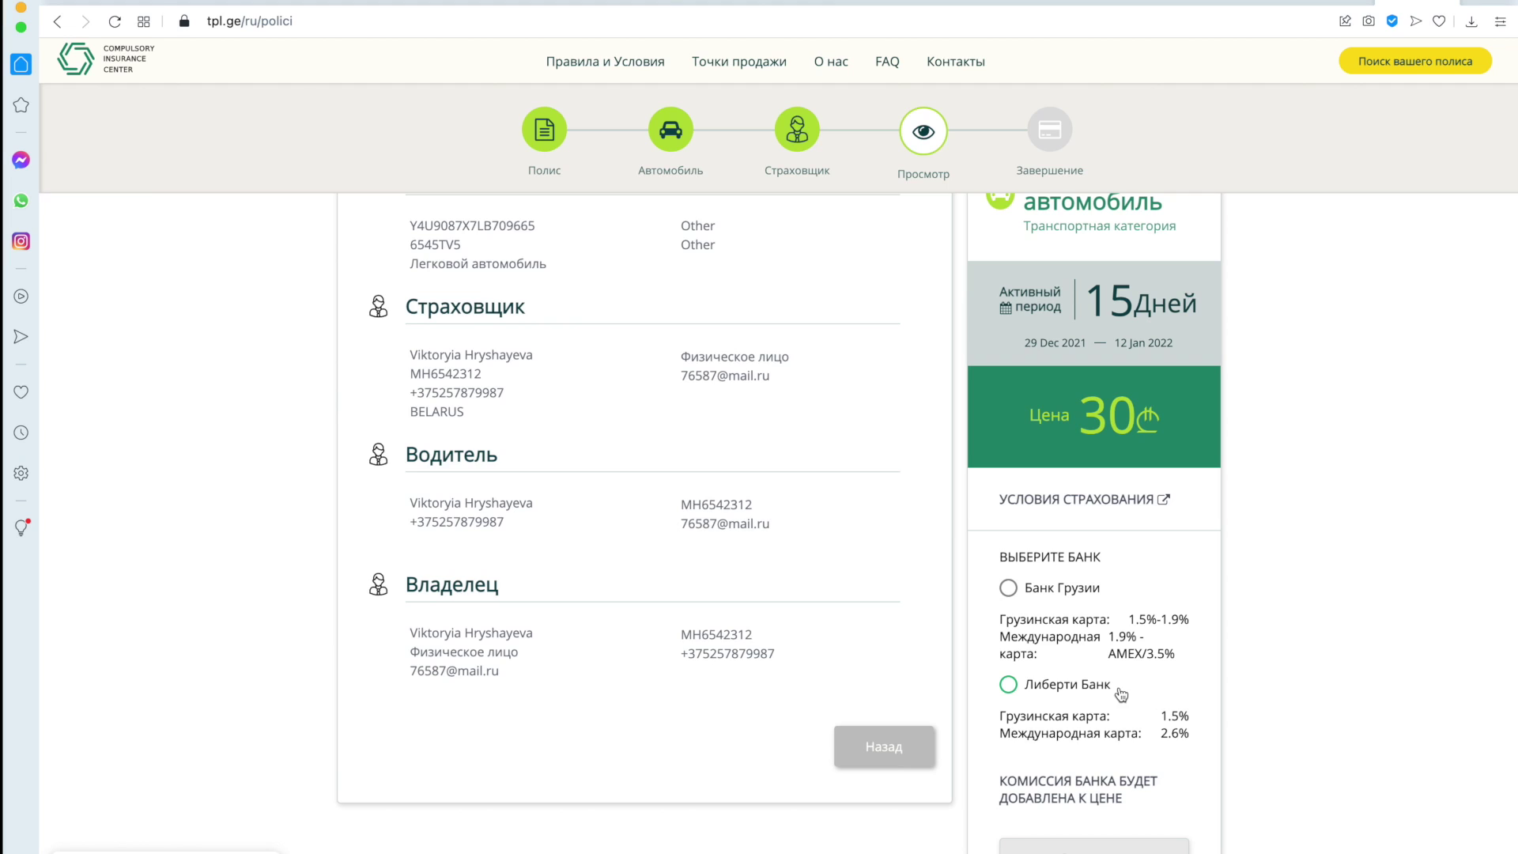
pyautogui.click(1012, 588)
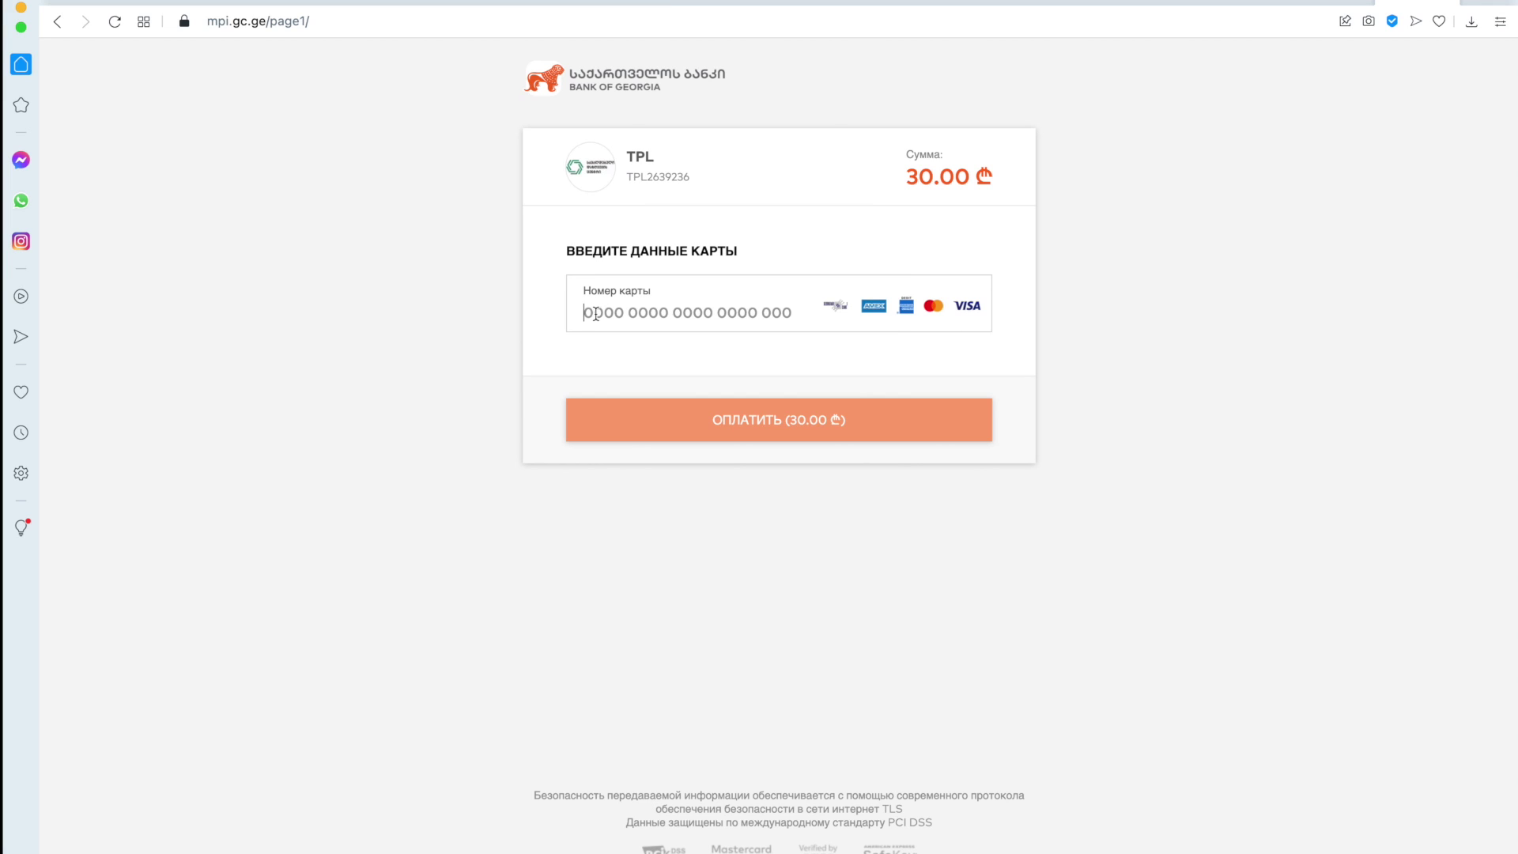
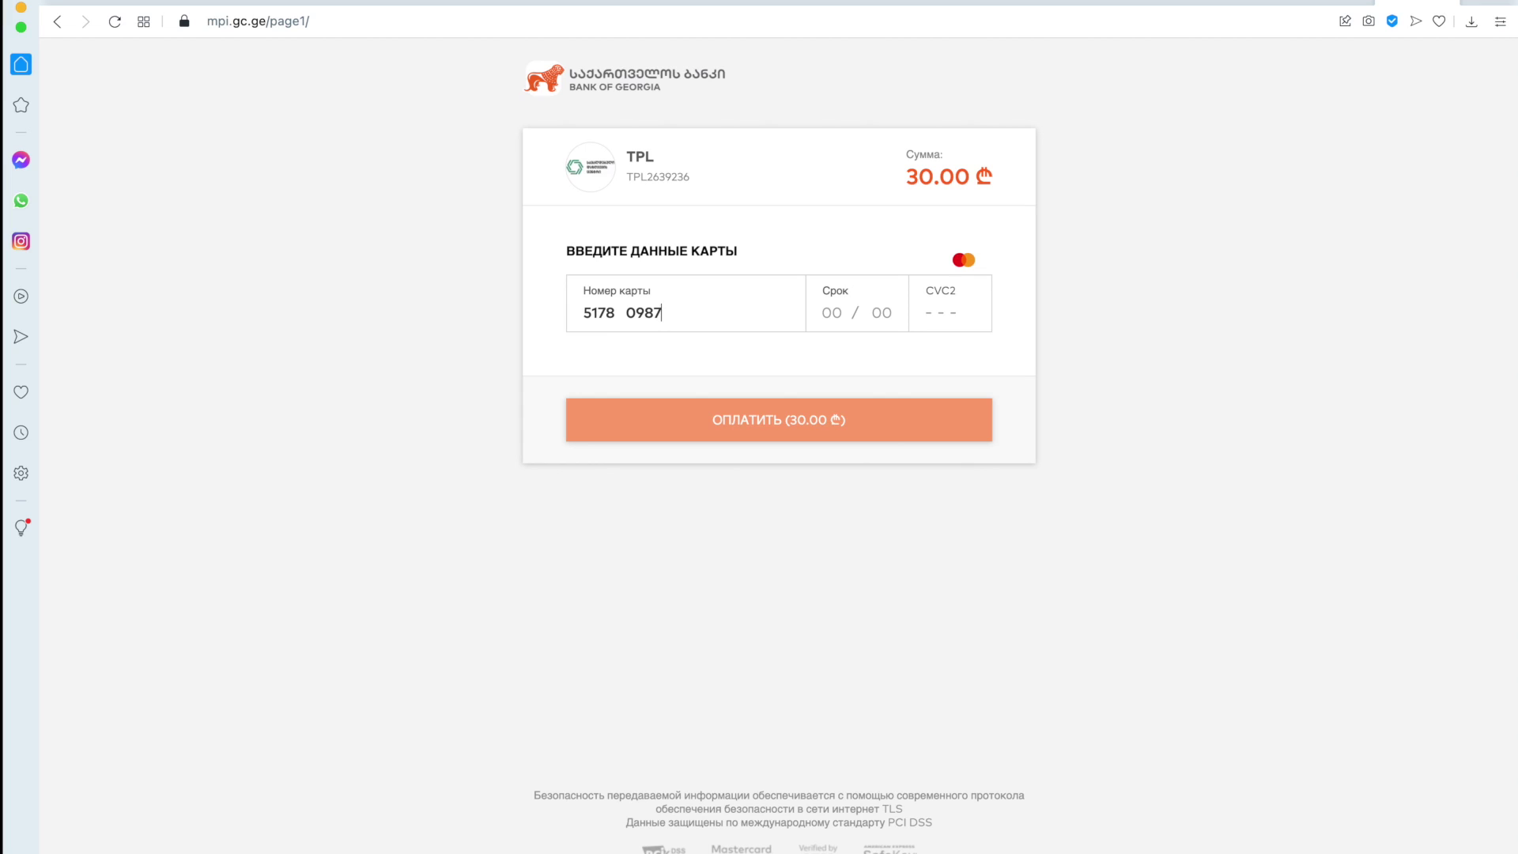
# Enter the card number, expiry date and CVC2, then select the Некорректный номер карты error text.
pyautogui.click(825, 313)
pyautogui.write('1121123')
pyautogui.press('Return')
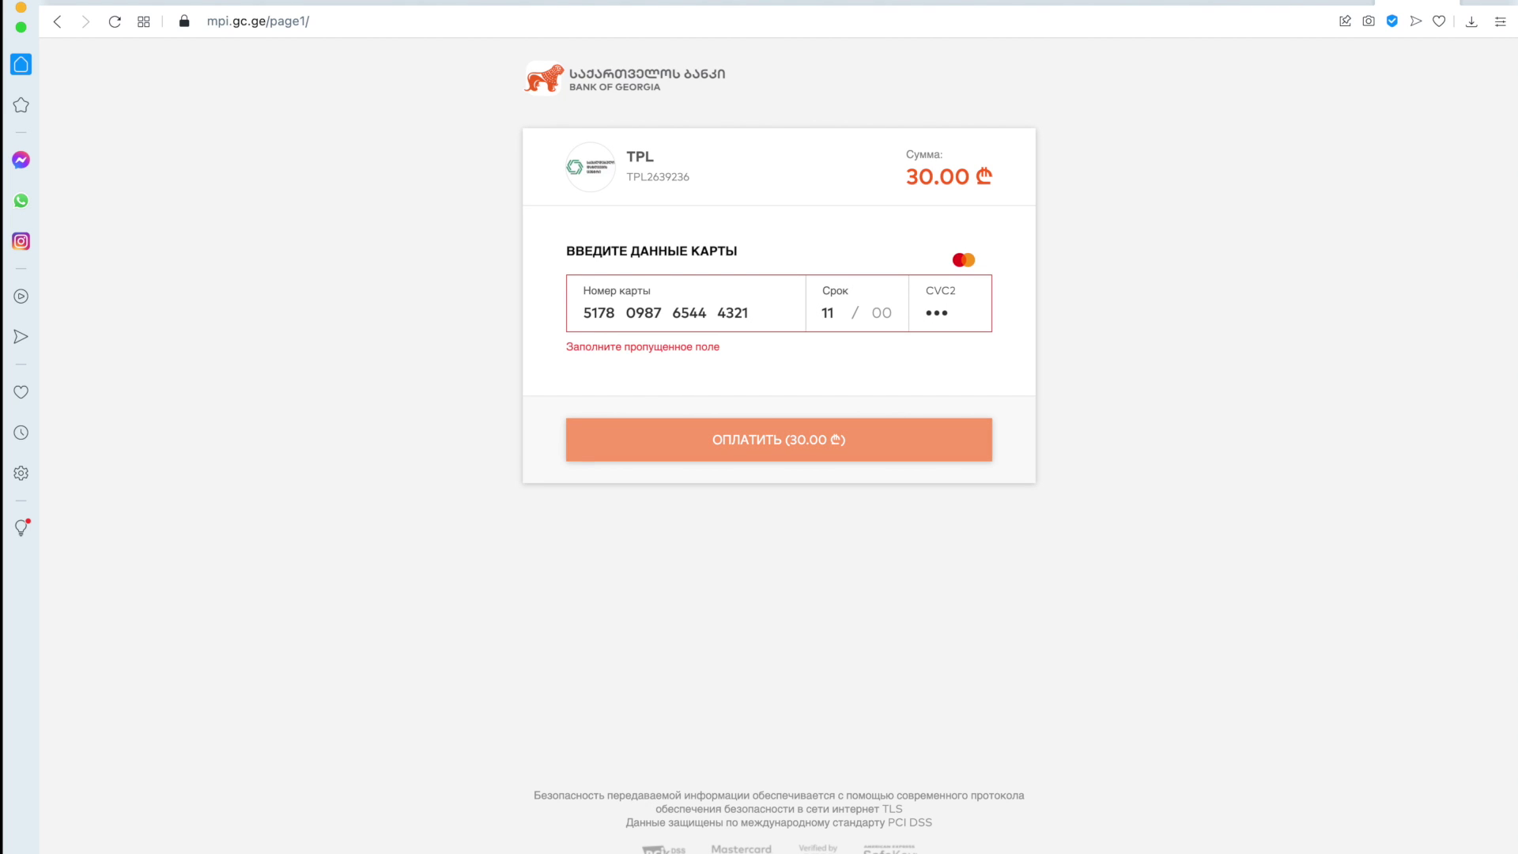
pyautogui.write('25')
pyautogui.moveTo(711, 348); pyautogui.dragTo(541, 348)
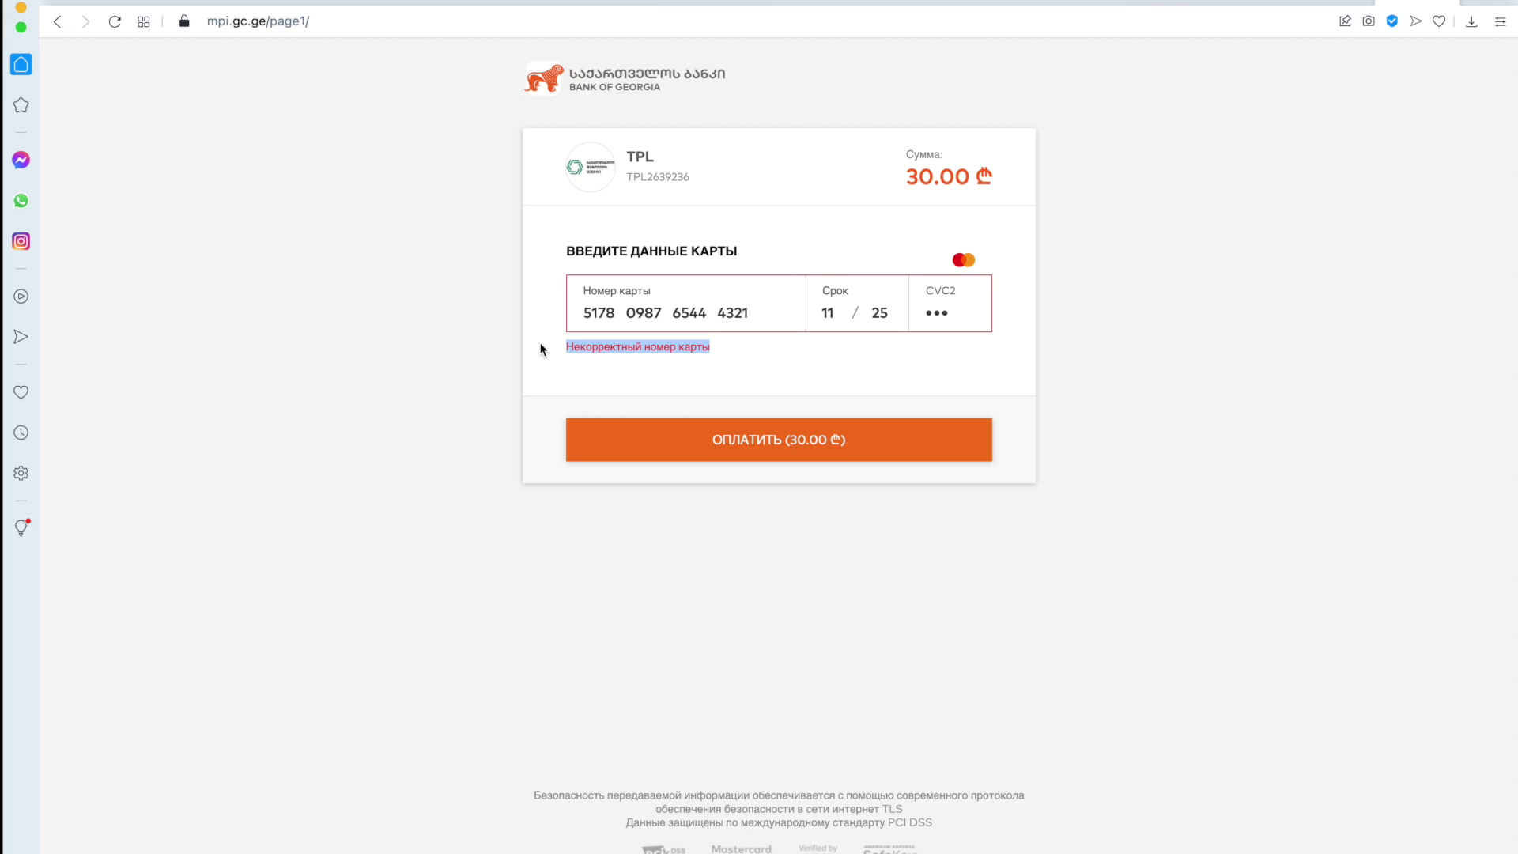